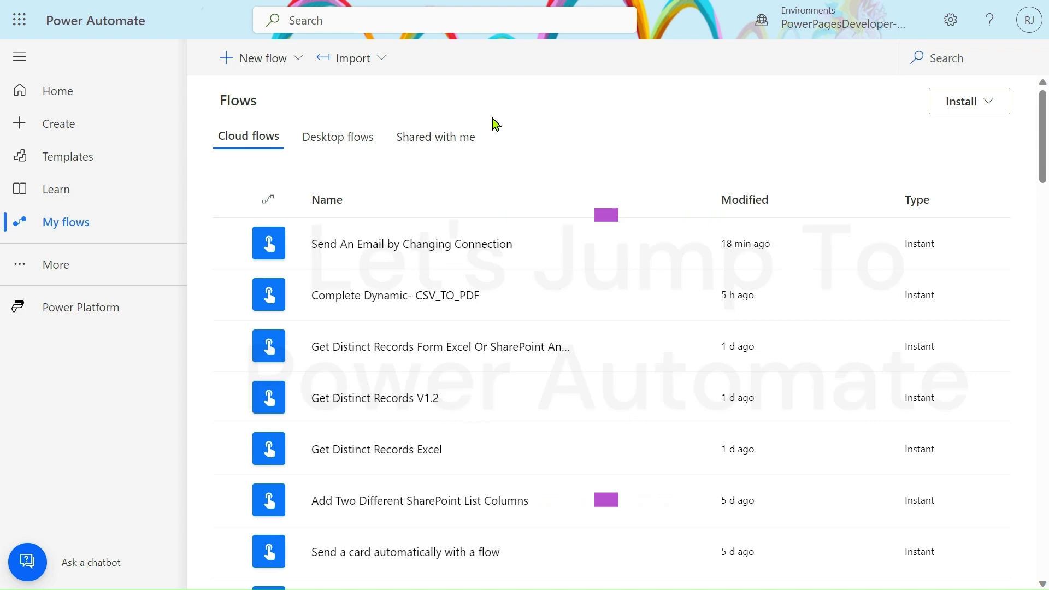
# Create an instant cloud flow named 'Send As' using the 'Manually trigger a flow' trigger.
pyautogui.click(282, 63)
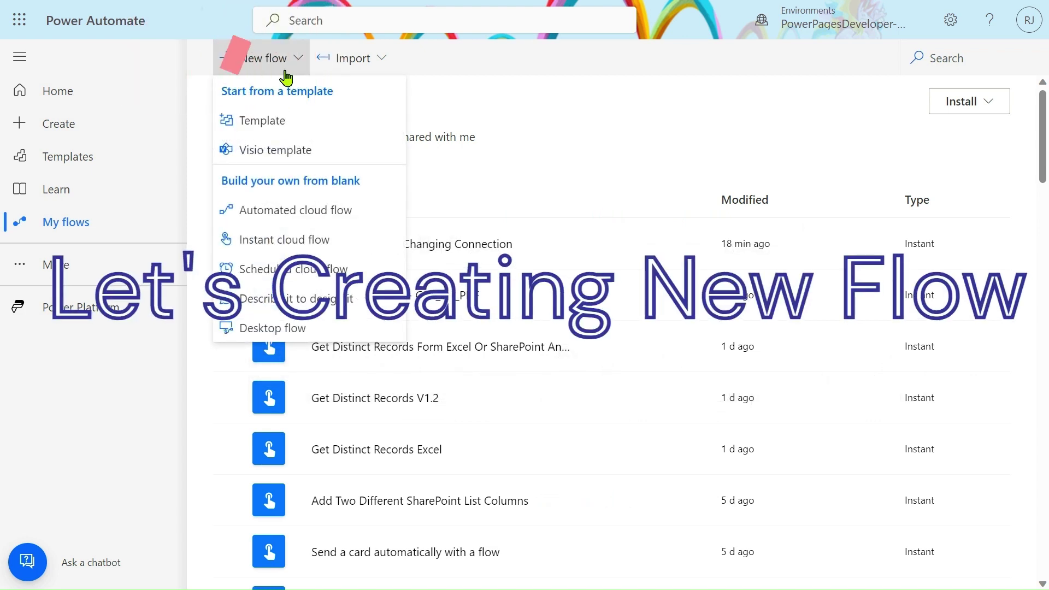
pyautogui.click(324, 251)
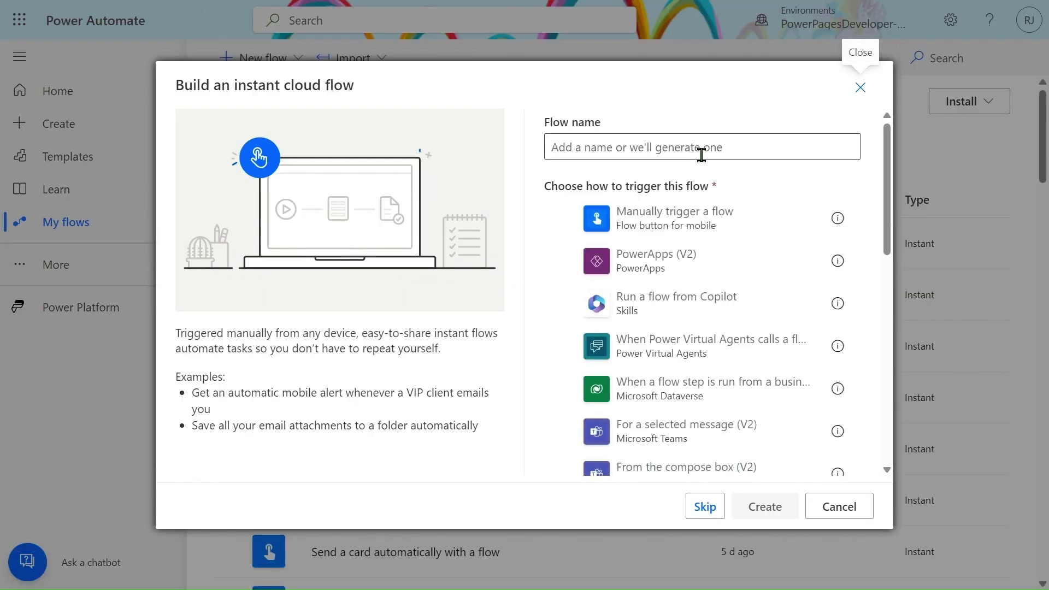
pyautogui.click(639, 218)
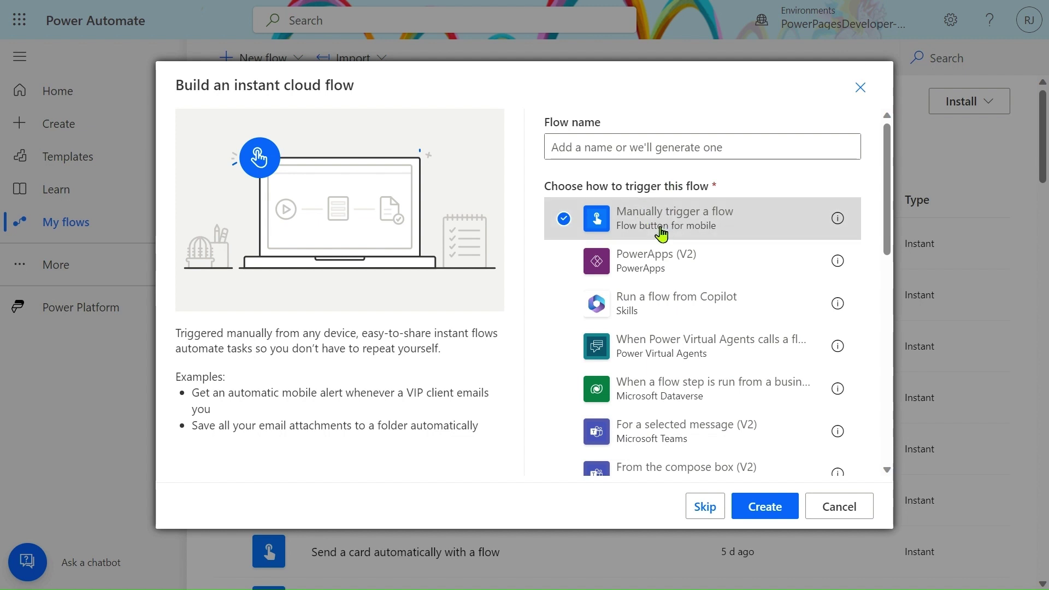
pyautogui.click(643, 147)
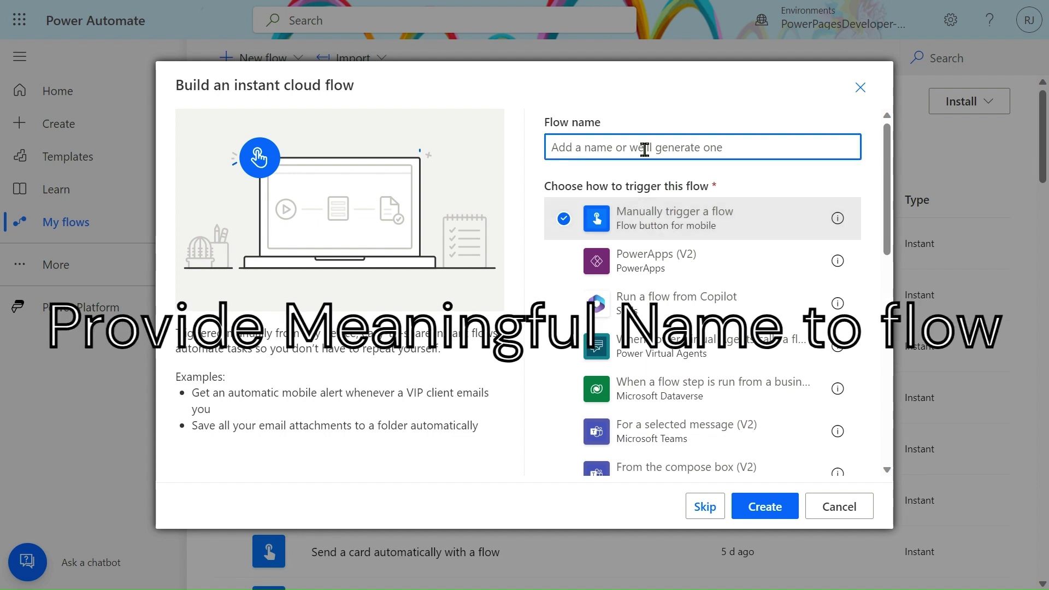
pyautogui.write('Send ')
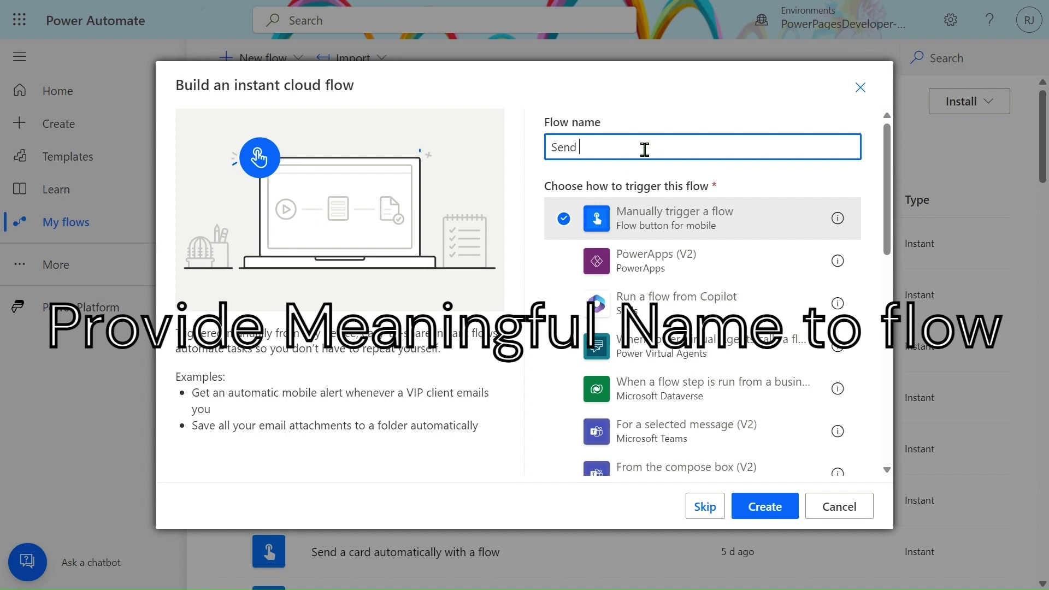
pyautogui.write('An')
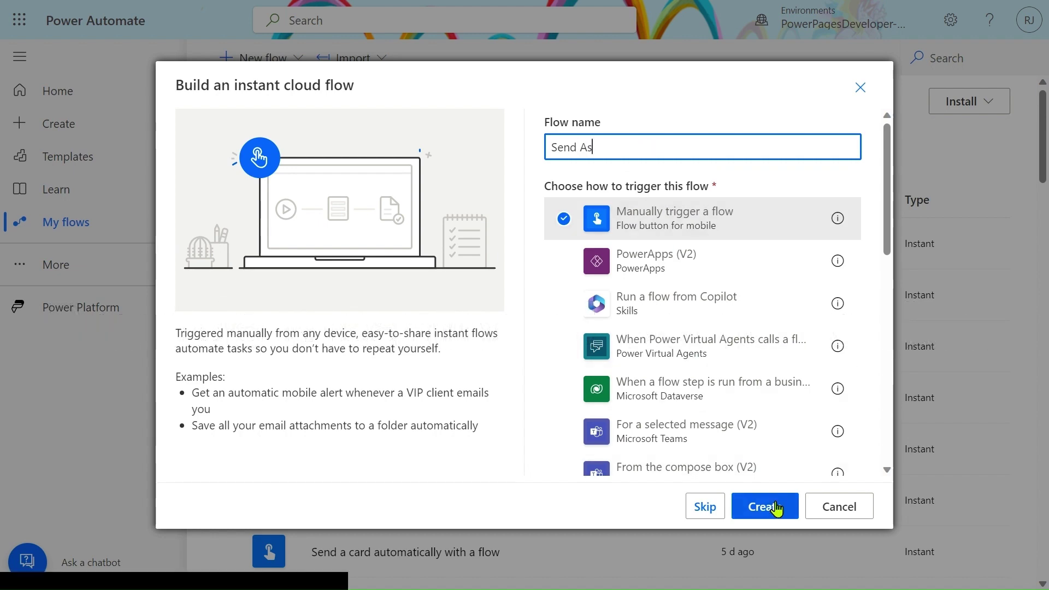
pyautogui.click(764, 506)
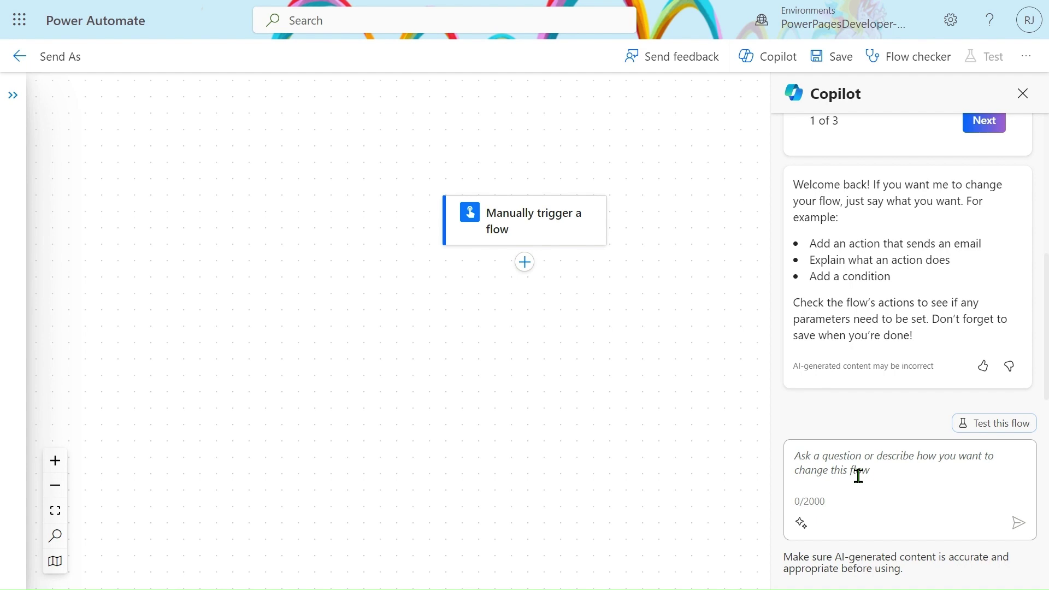
# Have Copilot add a 'Send an email' action and open its parameters.
pyautogui.write('send ')
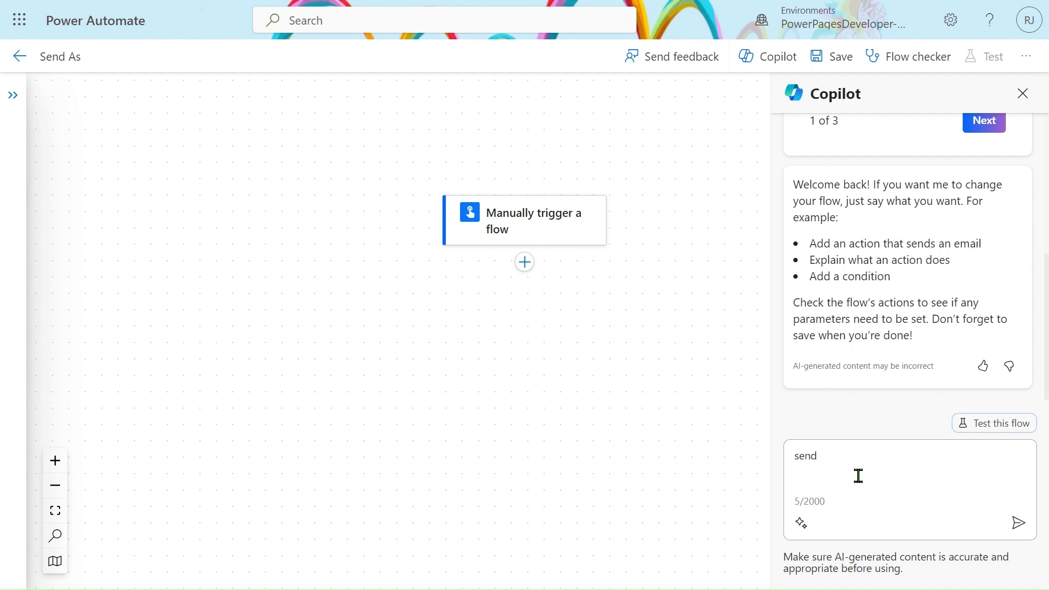
pyautogui.write('an email')
pyautogui.press('Tab')
pyautogui.click(1014, 523)
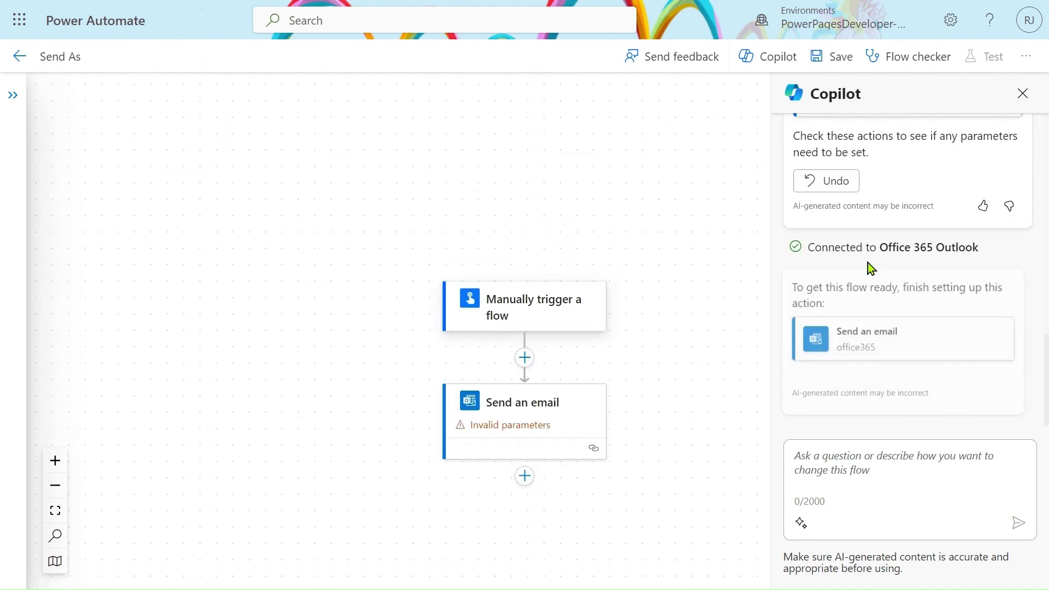
pyautogui.click(531, 411)
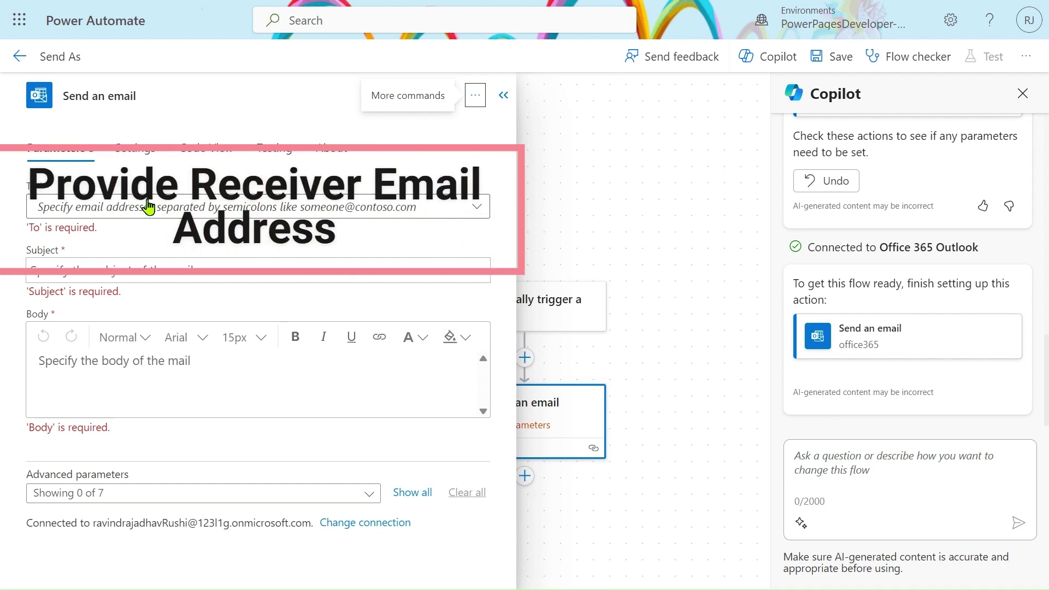
# Set the email's To field to the User email token.
pyautogui.click(175, 215)
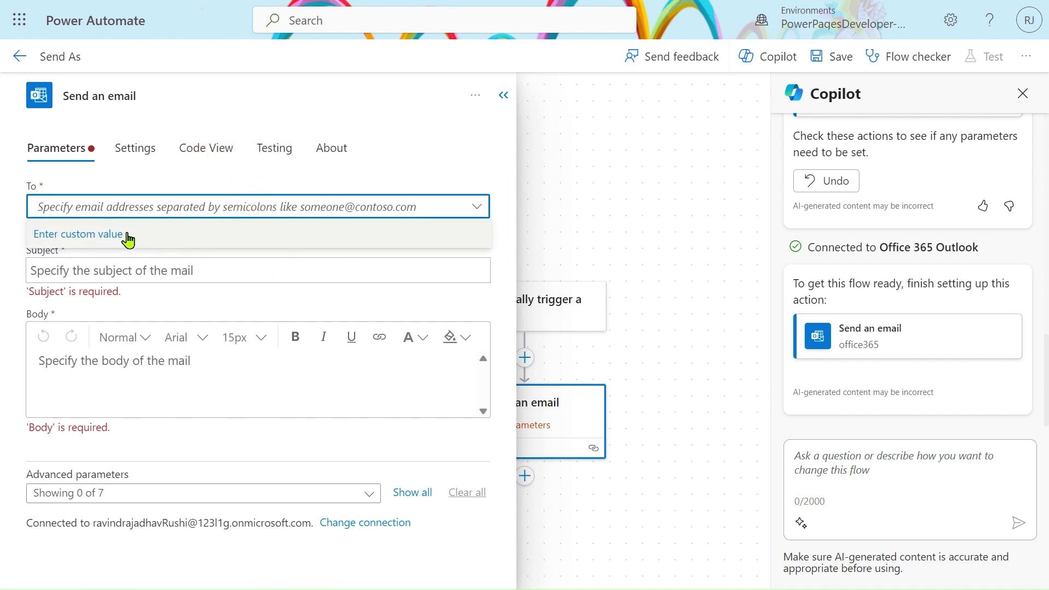
pyautogui.click(94, 237)
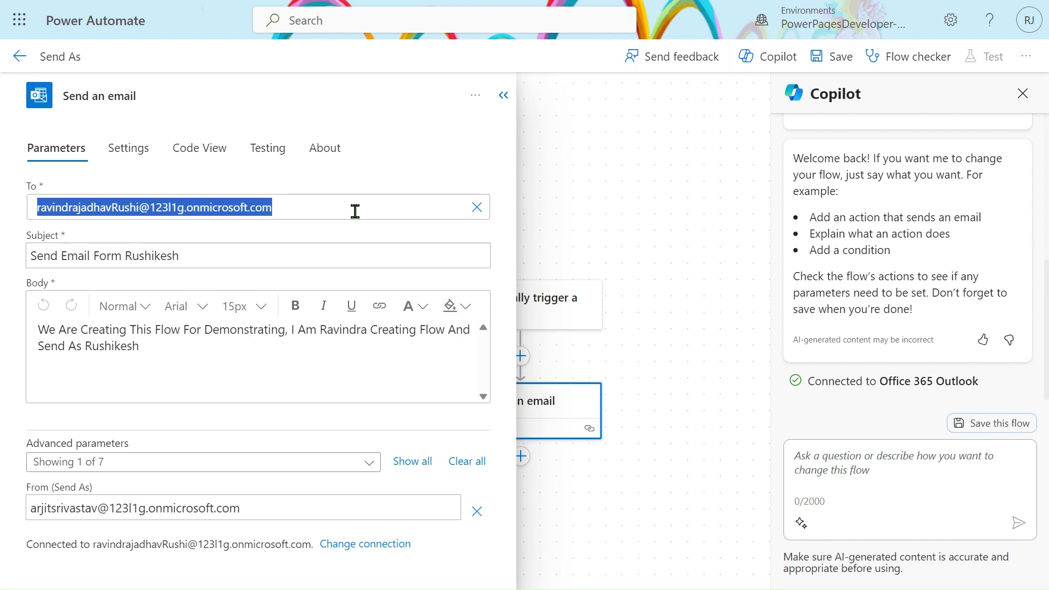
pyautogui.click(355, 211)
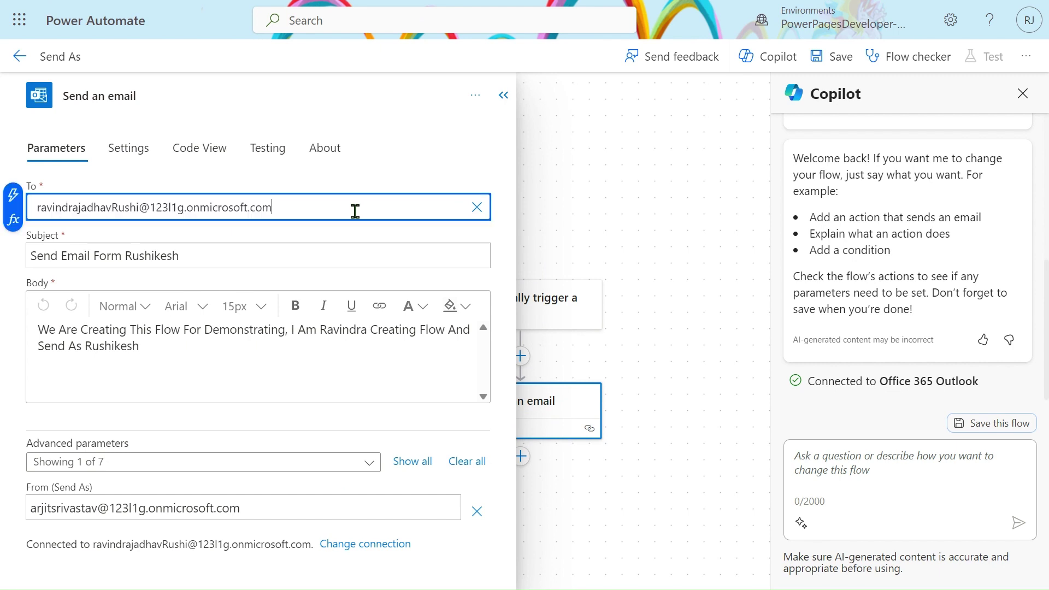
pyautogui.click(434, 136)
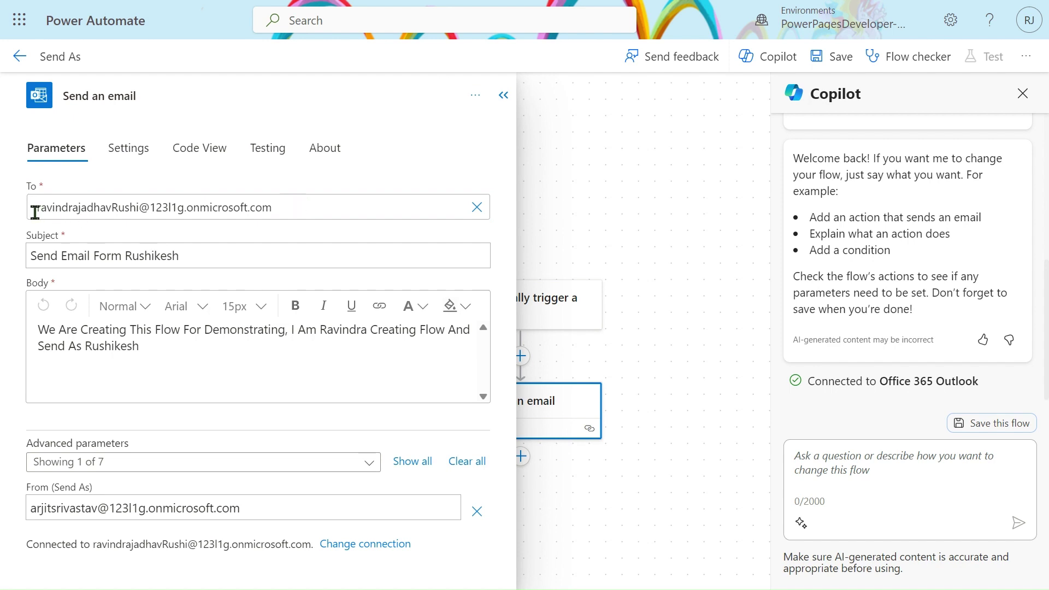
pyautogui.moveTo(33, 209); pyautogui.dragTo(300, 206)
pyautogui.click(303, 206)
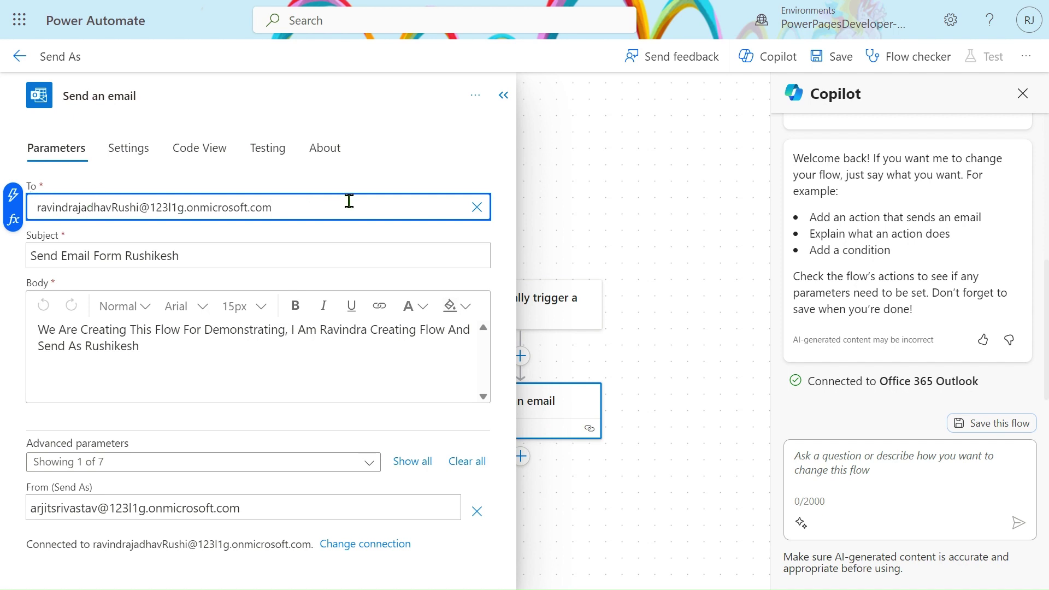
# Enter the email subject line and a demonstration message body explaining the Send As flow.
pyautogui.click(170, 263)
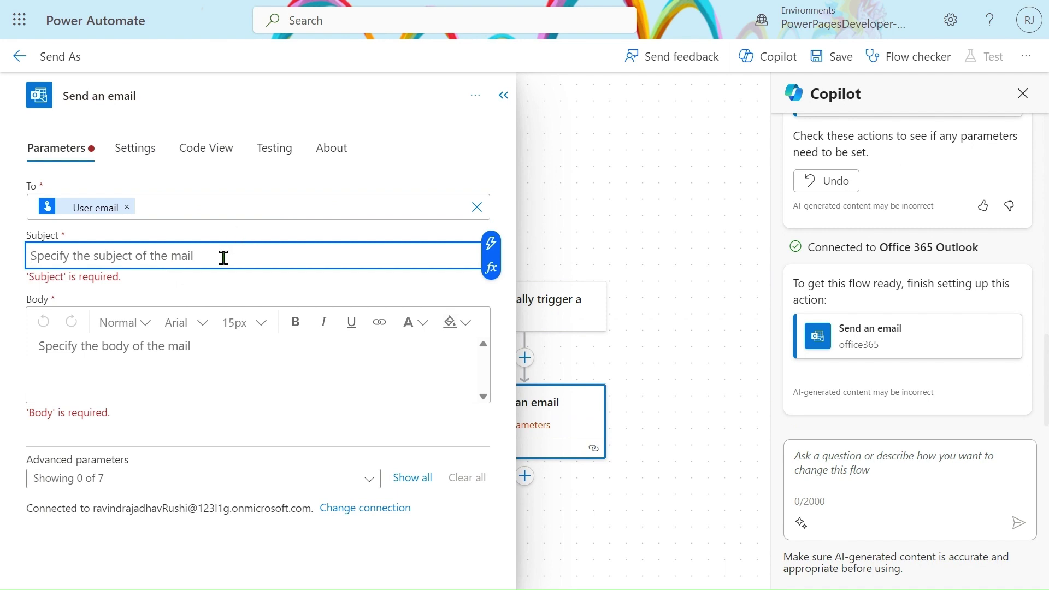
pyautogui.write('S')
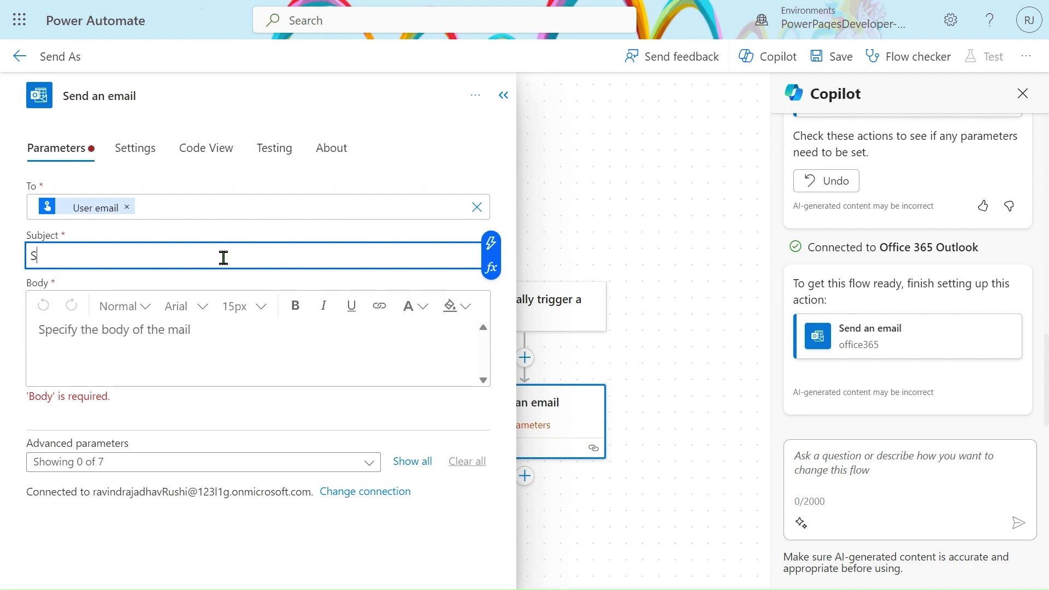
pyautogui.write('end Email F')
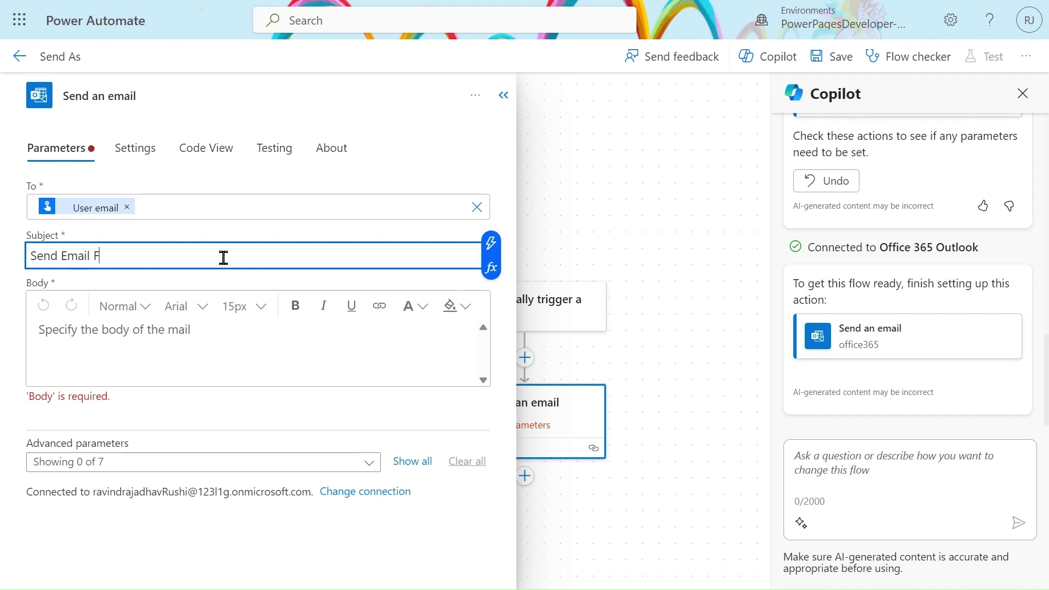
pyautogui.write('orm R')
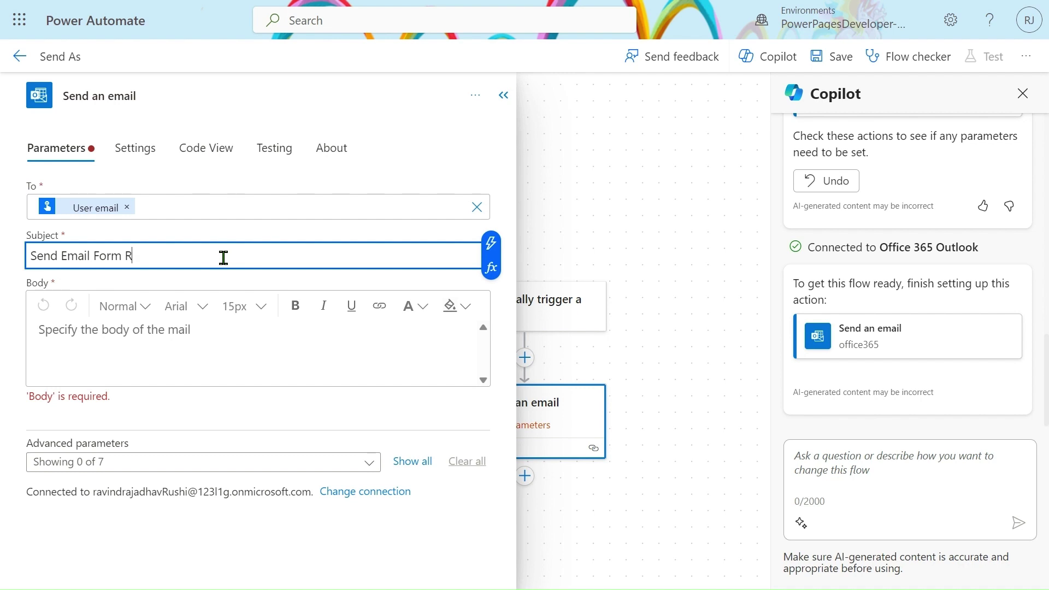
pyautogui.write('ushikesh')
pyautogui.click(211, 344)
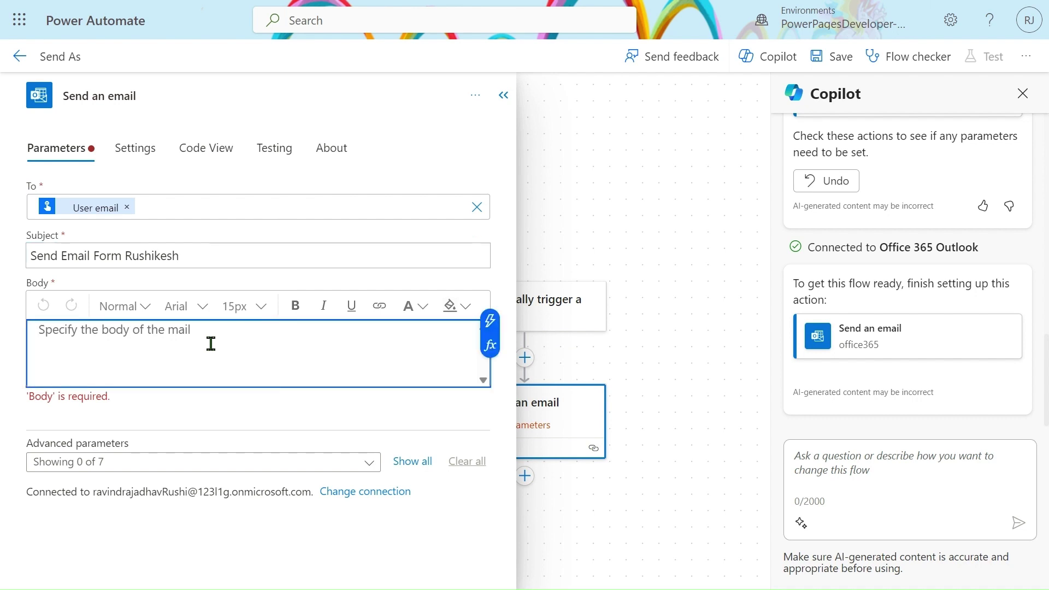
pyautogui.write('We ')
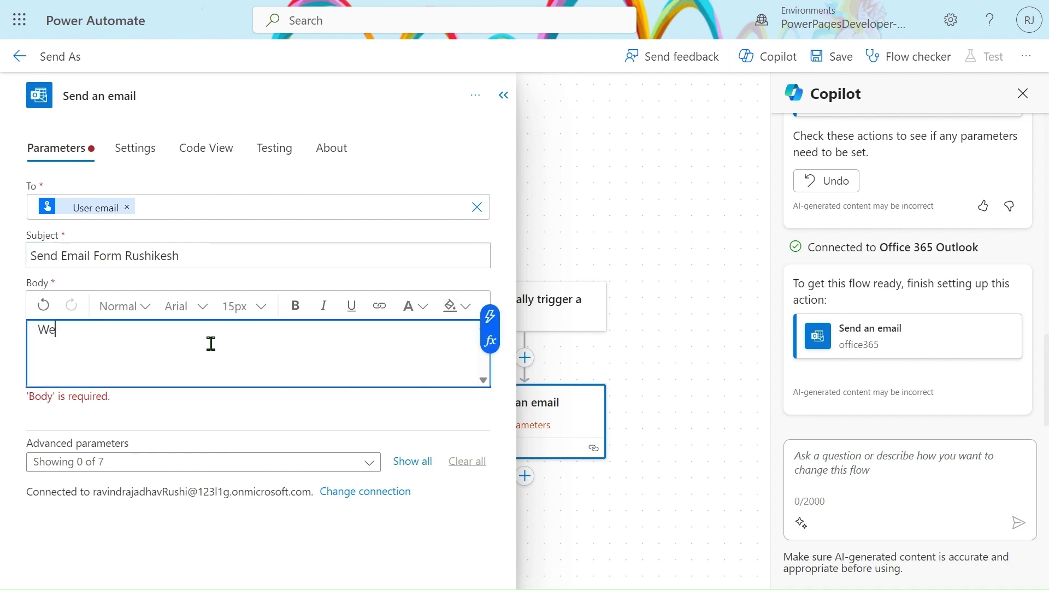
pyautogui.write('Are')
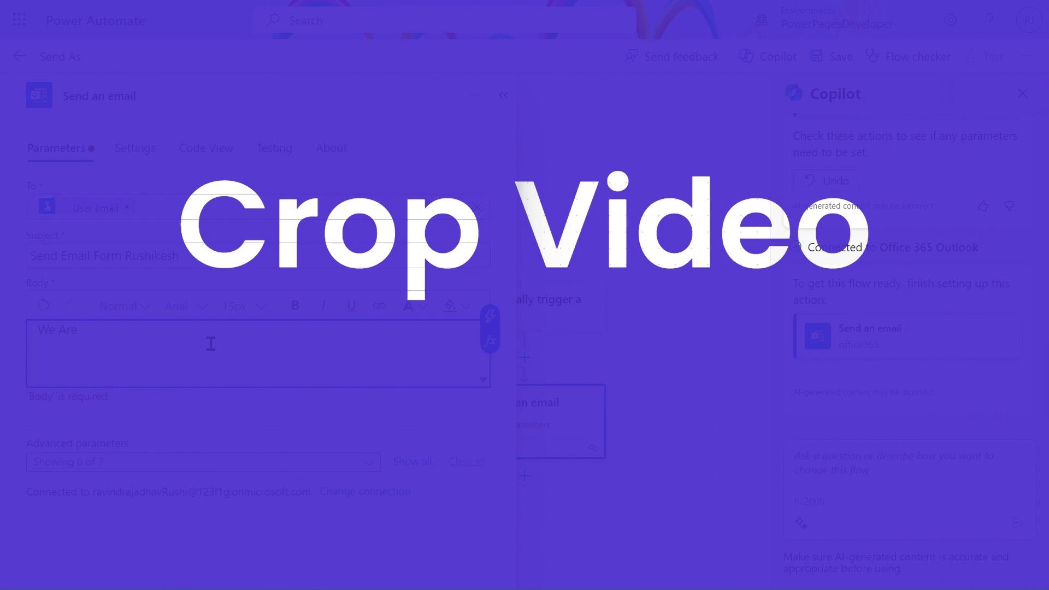
pyautogui.write('Creating This Flow For Demonstrating. I Am Ravindra Creating Flow And Send As Rushikesh')
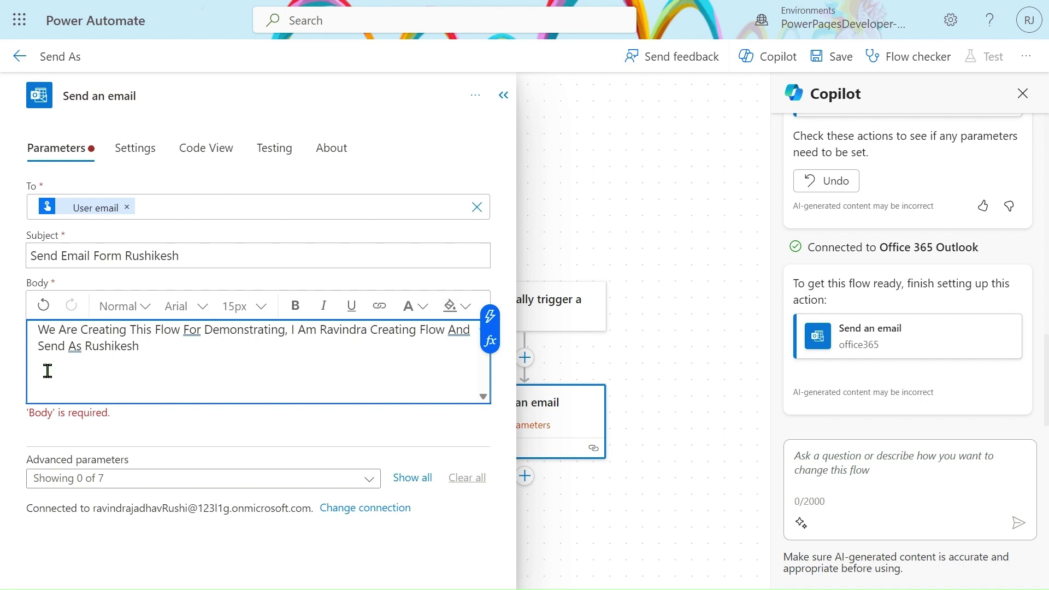
pyautogui.scroll(-1, 238, 382)
pyautogui.scroll(1, 239, 382)
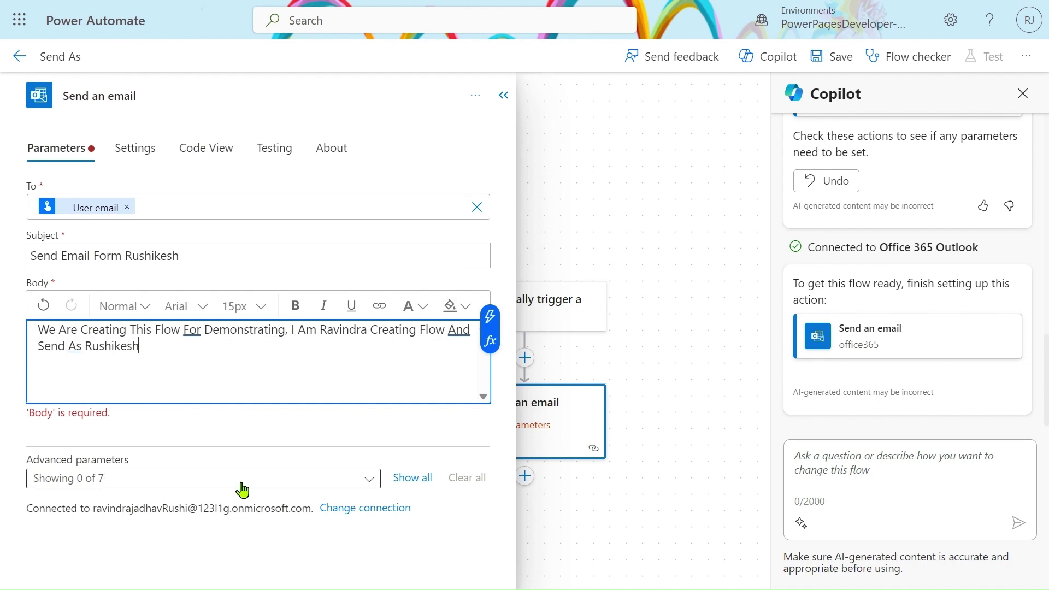
# Add the optional From (Send as) parameter to the email action.
pyautogui.click(406, 479)
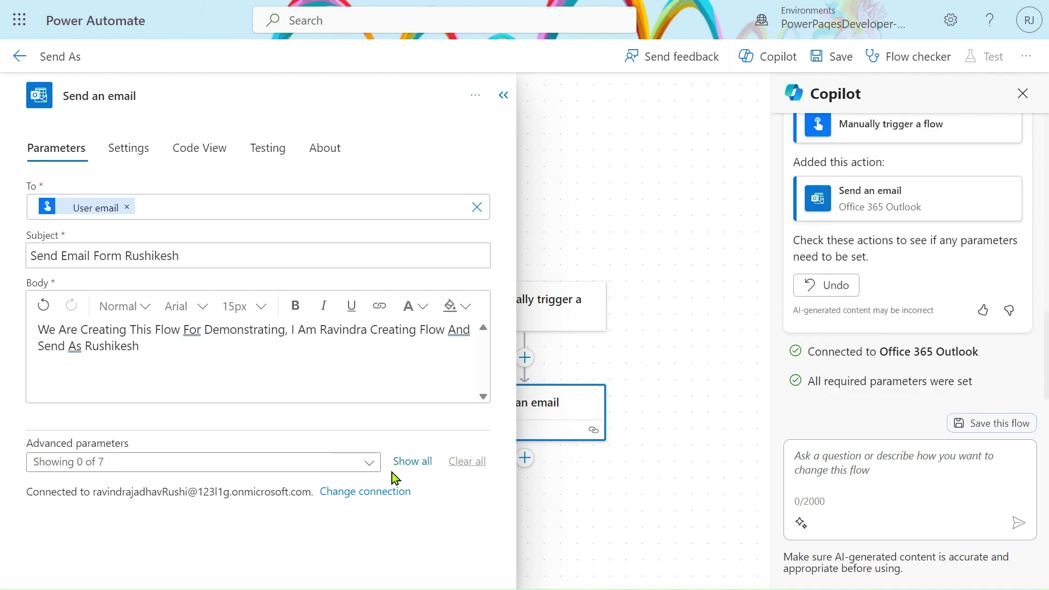
pyautogui.click(369, 464)
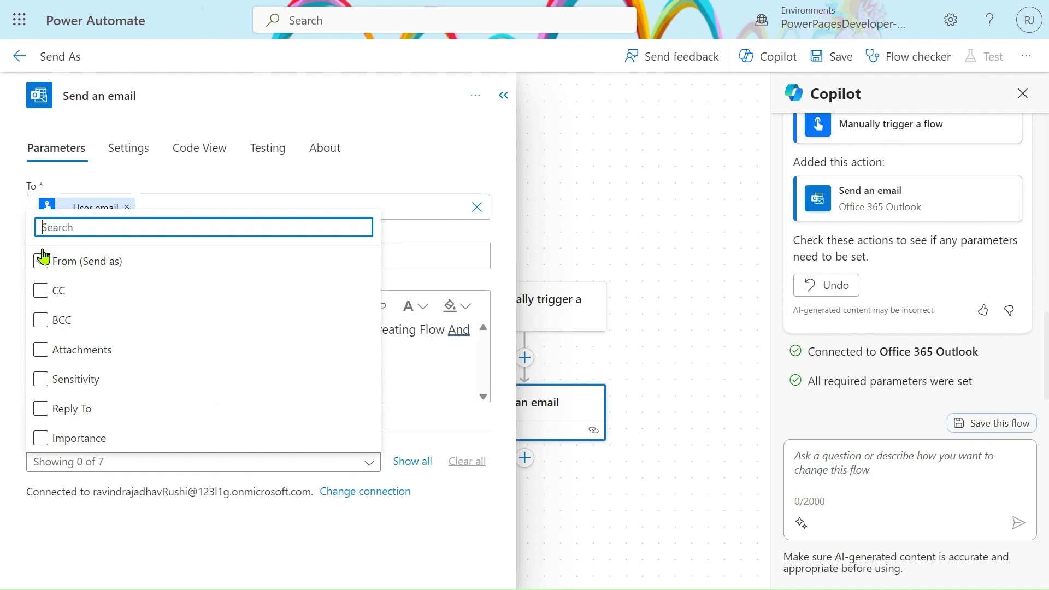
pyautogui.click(40, 263)
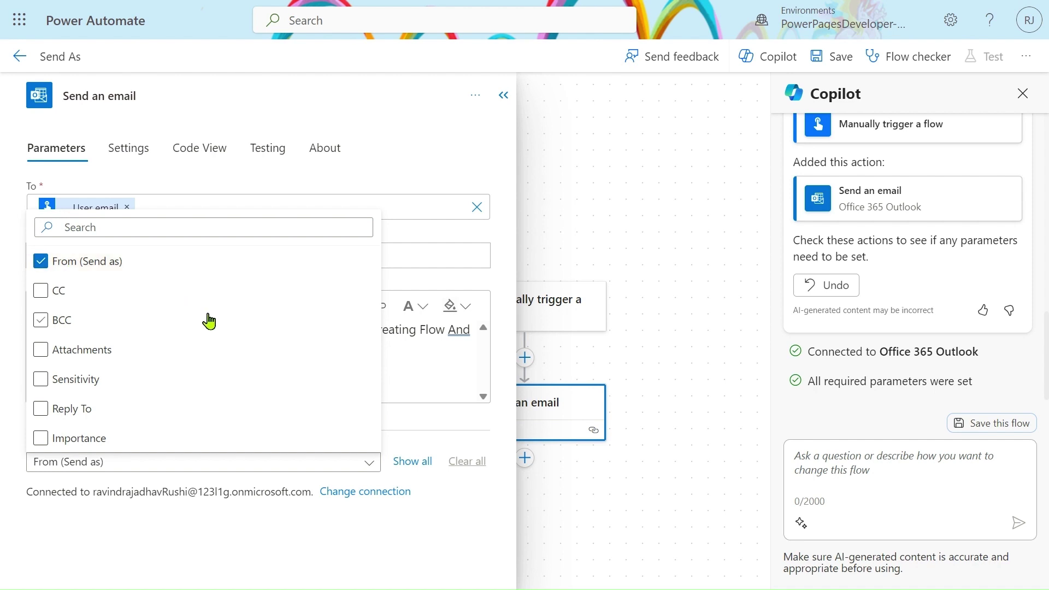
pyautogui.click(413, 462)
pyautogui.scroll(-2, 303, 484)
pyautogui.scroll(-3, 304, 484)
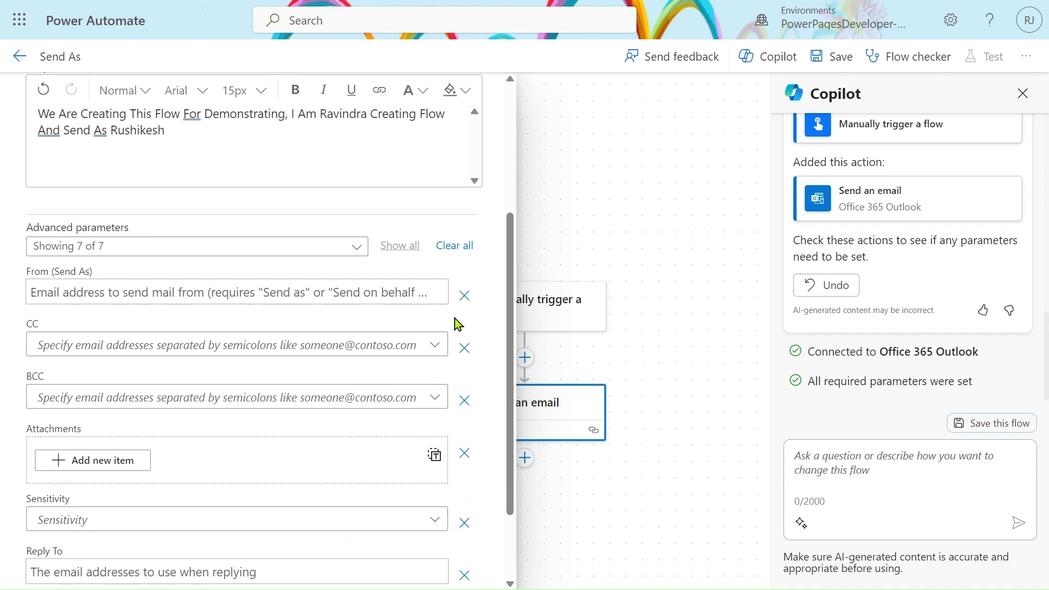
# Paste the delegated mailbox address into From (Send as) and save the flow.
pyautogui.click(309, 293)
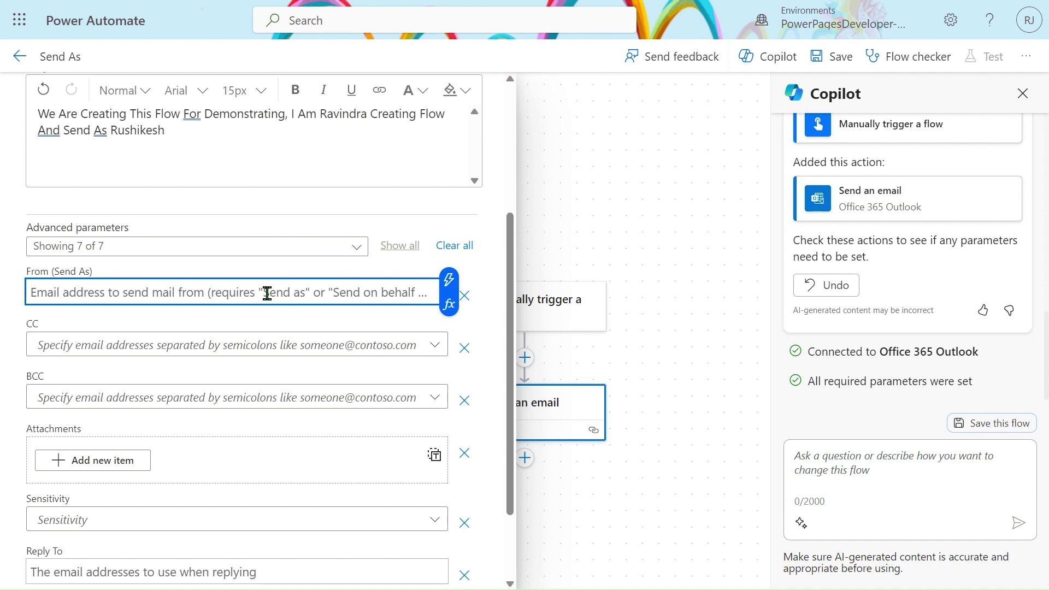
pyautogui.hotkey('ctrl', 'v')
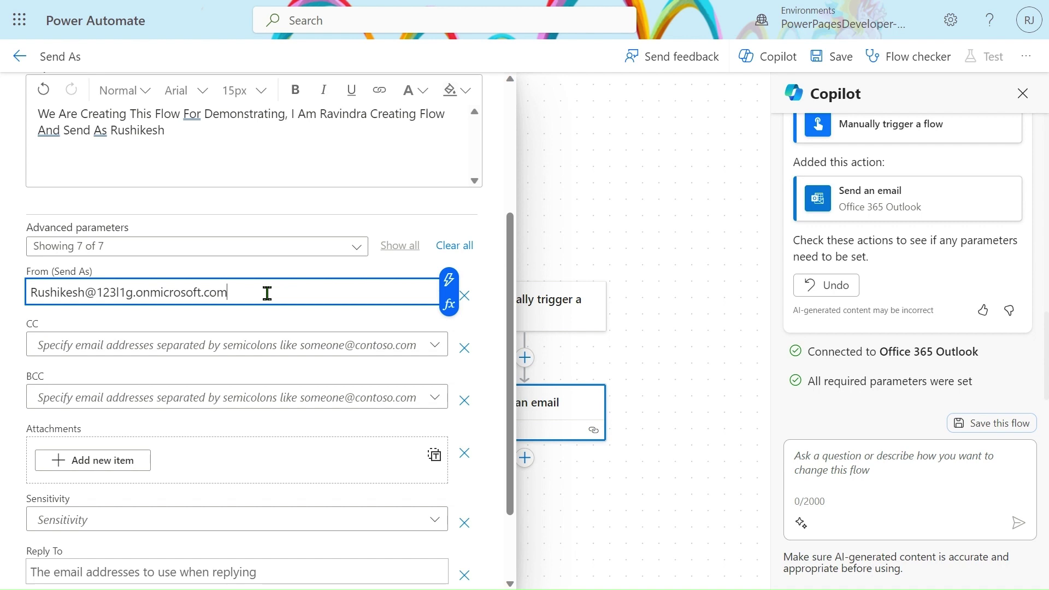
pyautogui.hotkey('ctrl', 'v')
pyautogui.press('BackSpace')
pyautogui.press('BackSpace')
pyautogui.press('BackSpace')
pyautogui.press('BackSpace')
pyautogui.press('BackSpace')
pyautogui.press('BackSpace')
pyautogui.press('BackSpace')
pyautogui.press('BackSpace')
pyautogui.press('BackSpace')
pyautogui.press('BackSpace')
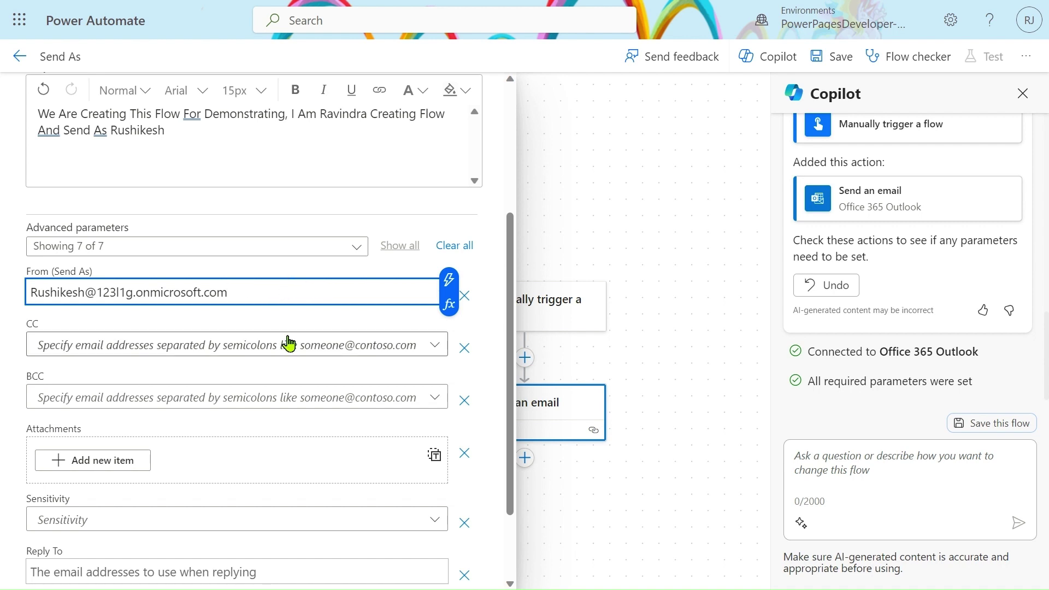
pyautogui.scroll(-2, 289, 343)
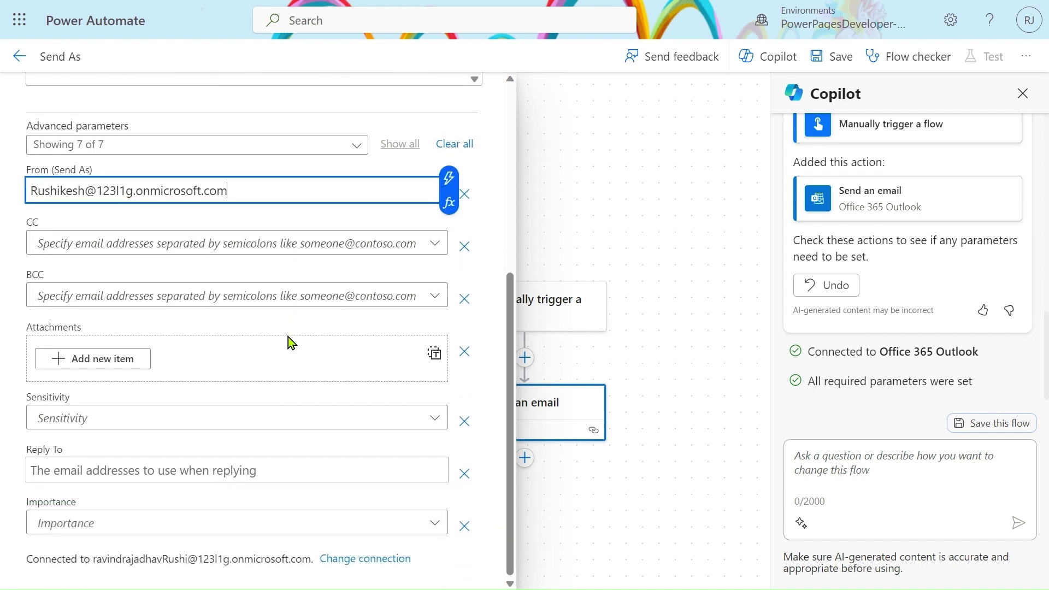
pyautogui.scroll(-1, 287, 336)
pyautogui.click(819, 65)
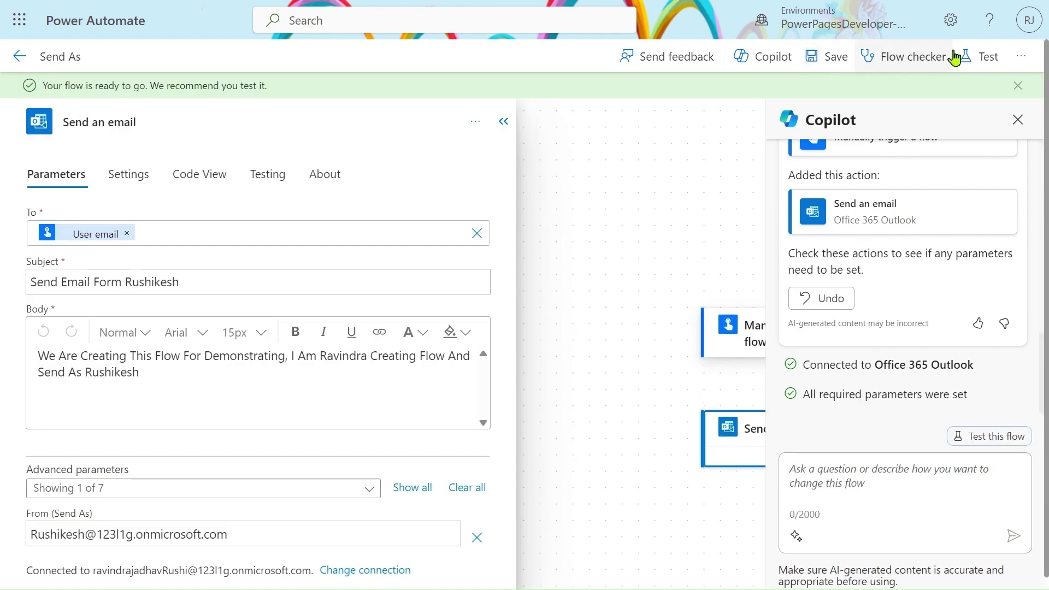
# Run a manual test of the flow with the Office 365 Outlook connection and view the Forbidden failure.
pyautogui.click(986, 64)
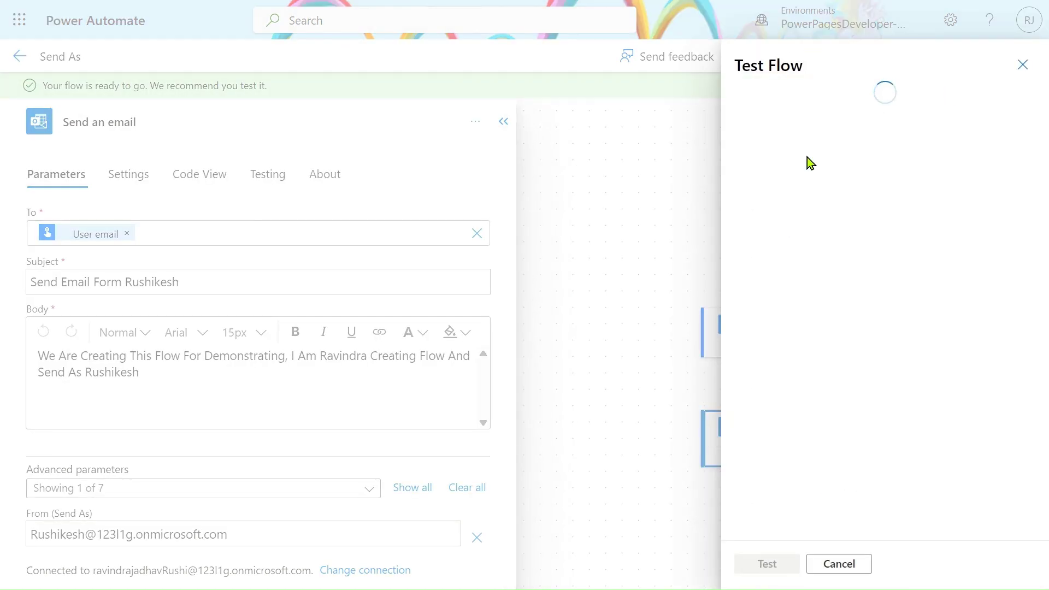
pyautogui.click(753, 114)
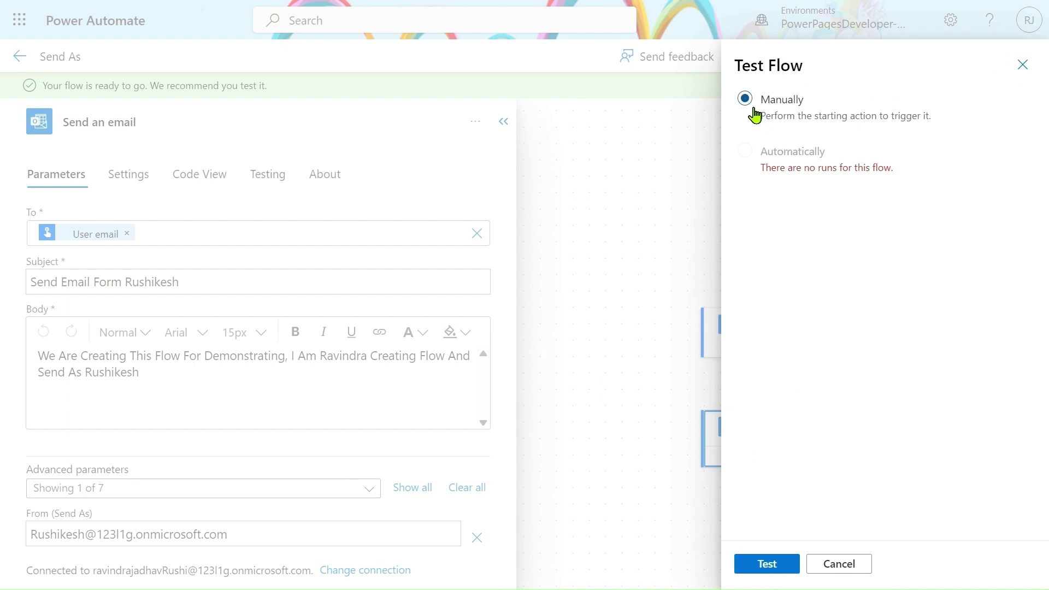
pyautogui.click(766, 564)
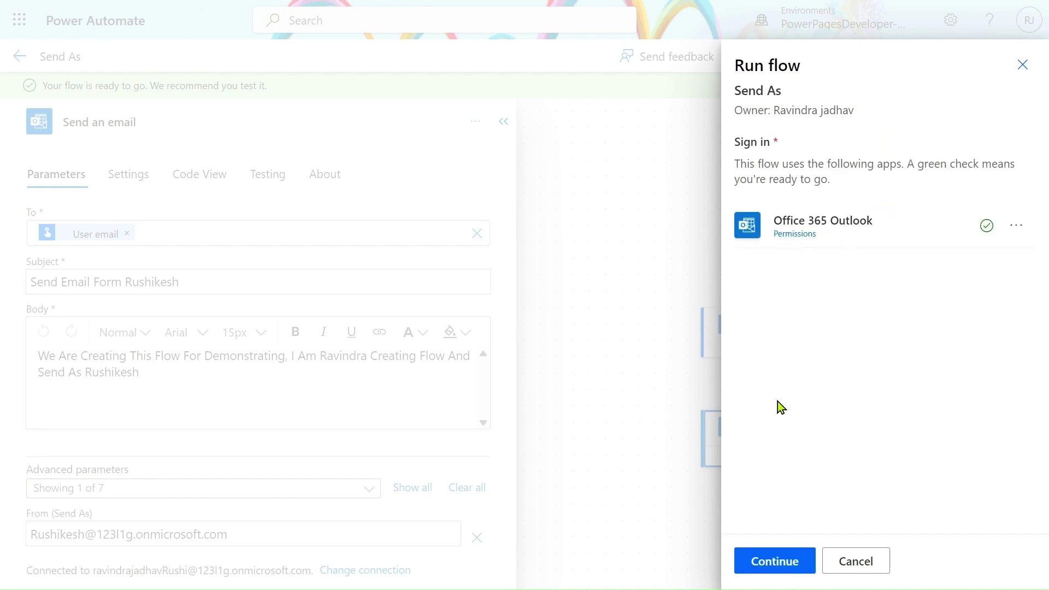
pyautogui.click(777, 568)
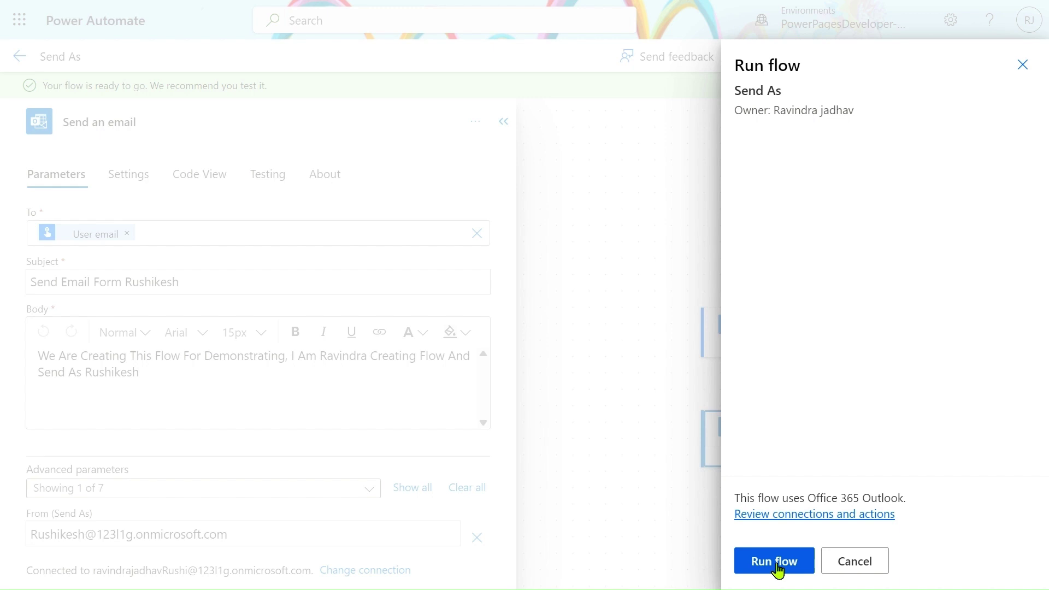
pyautogui.click(777, 568)
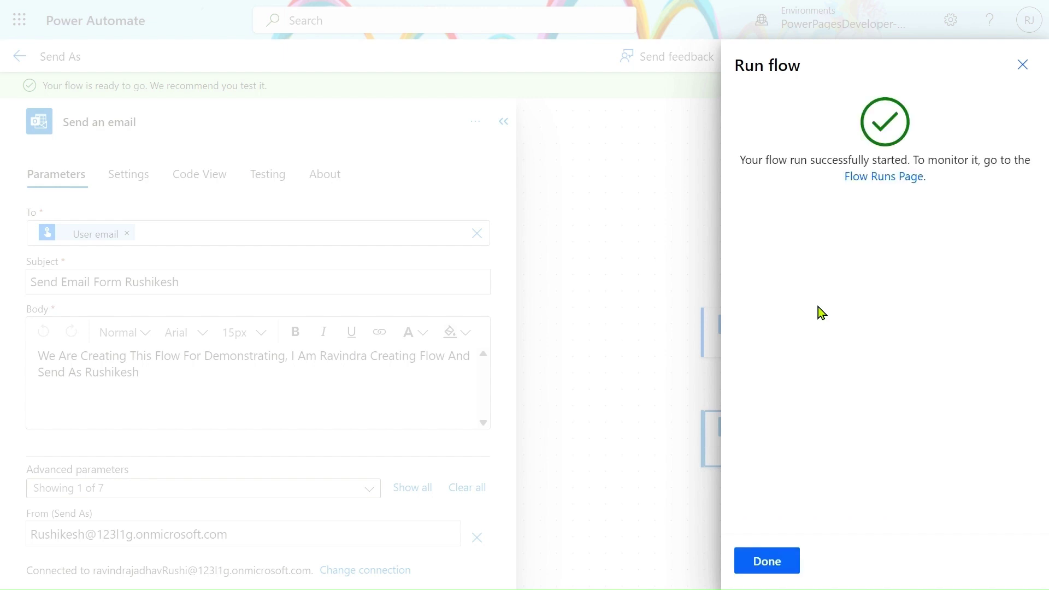
pyautogui.click(784, 562)
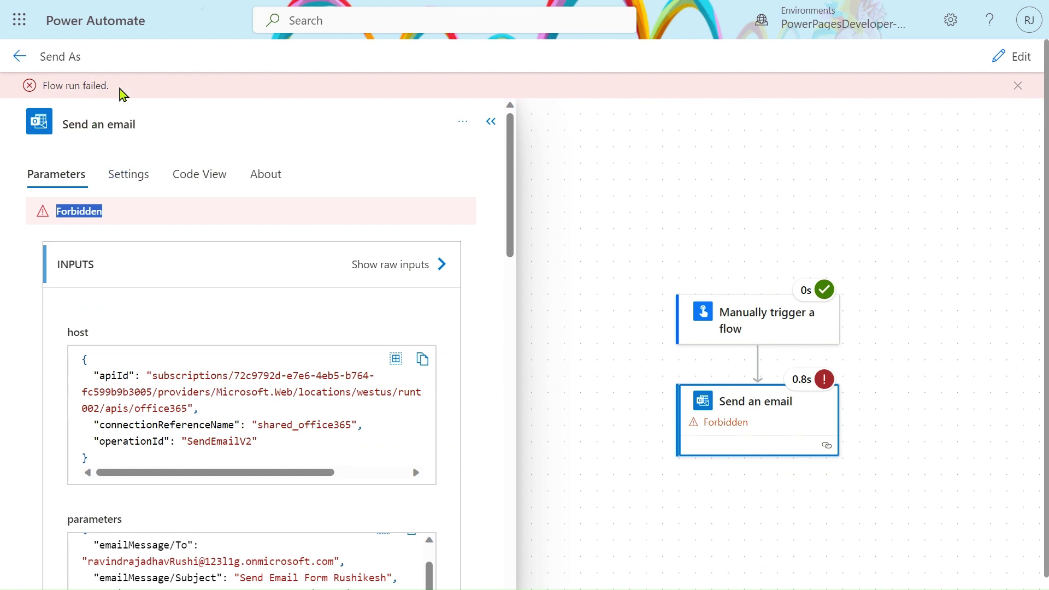
# Select the Forbidden error text and search the web for it.
pyautogui.click(84, 214)
pyautogui.moveTo(53, 214); pyautogui.dragTo(131, 216)
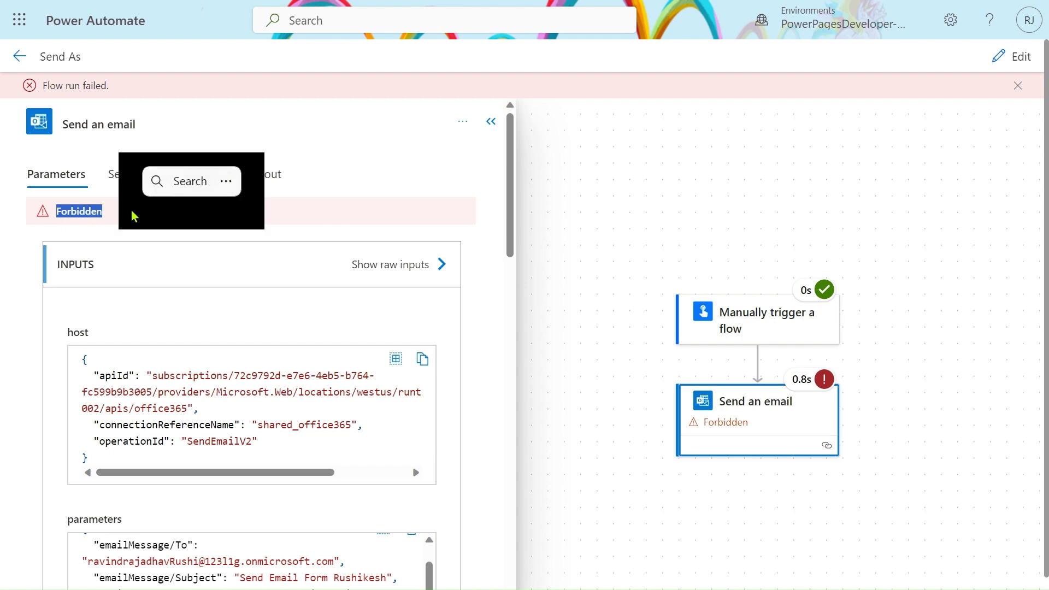
pyautogui.click(97, 215)
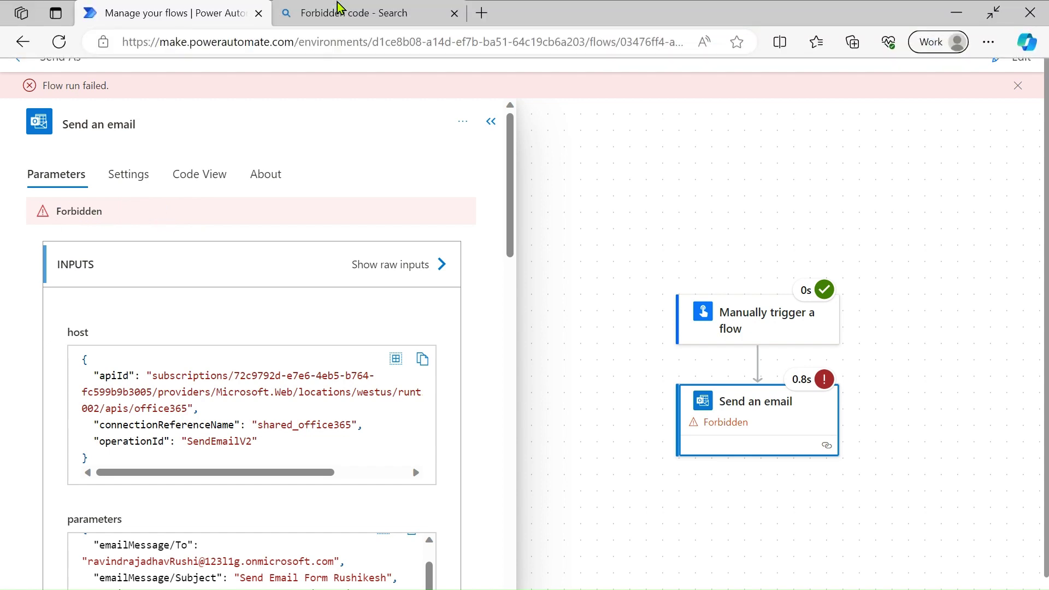
# Review the Bing results identifying Forbidden as HTTP status 403, then go back to the run.
pyautogui.click(337, 4)
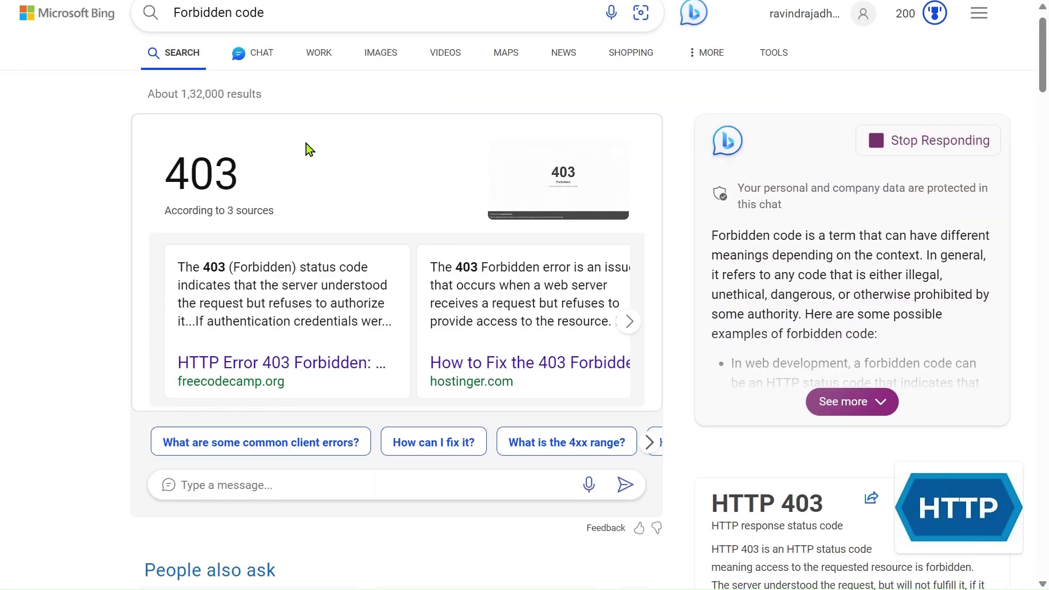
pyautogui.moveTo(160, 168); pyautogui.dragTo(250, 165)
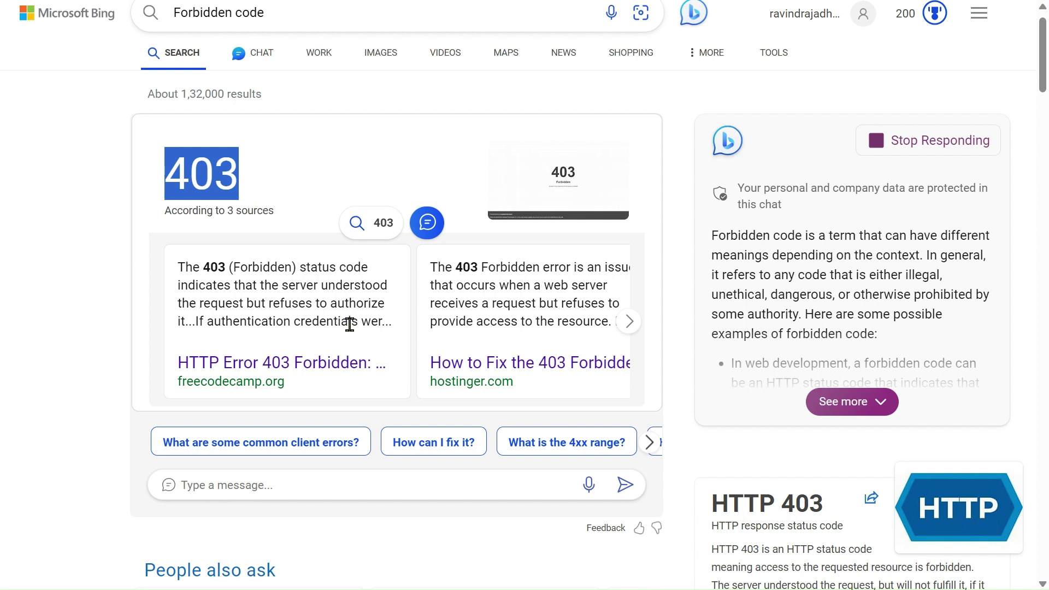
pyautogui.click(174, 12)
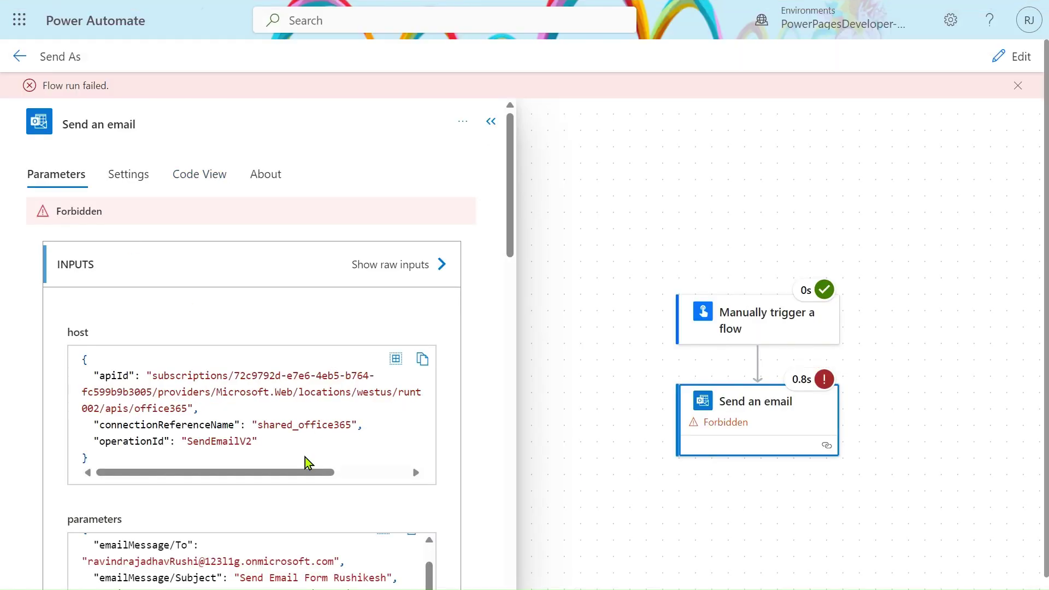
# Open the Microsoft 365 admin center from the app launcher.
pyautogui.scroll(-4, 280, 506)
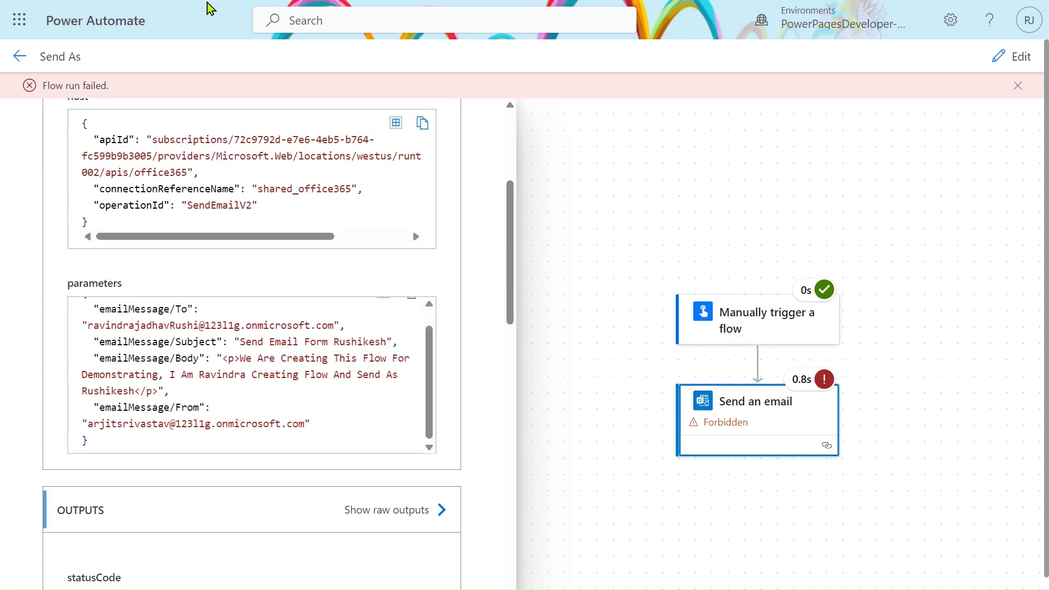
pyautogui.click(16, 22)
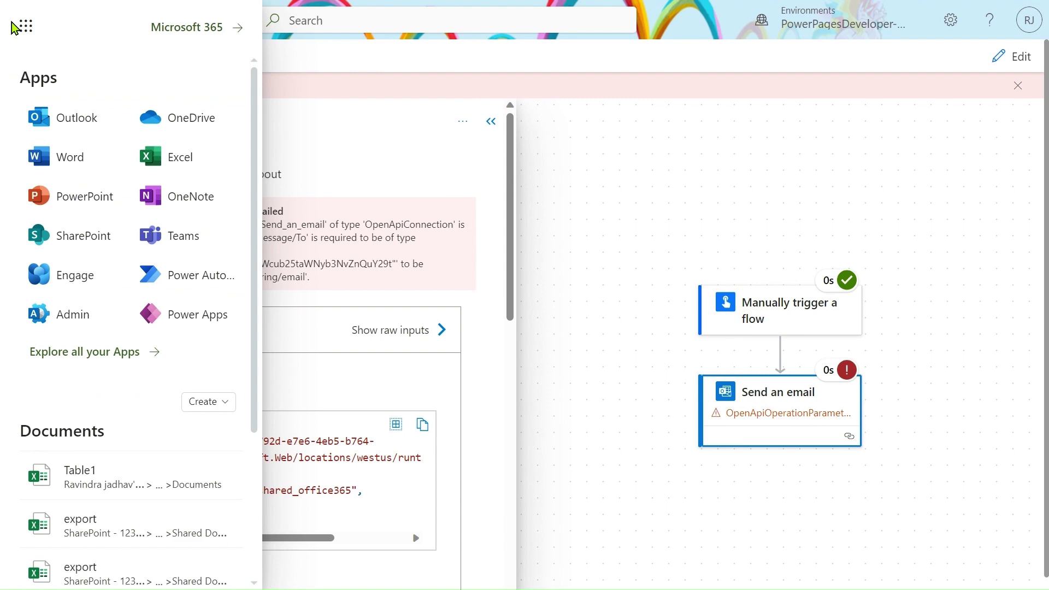
pyautogui.click(49, 326)
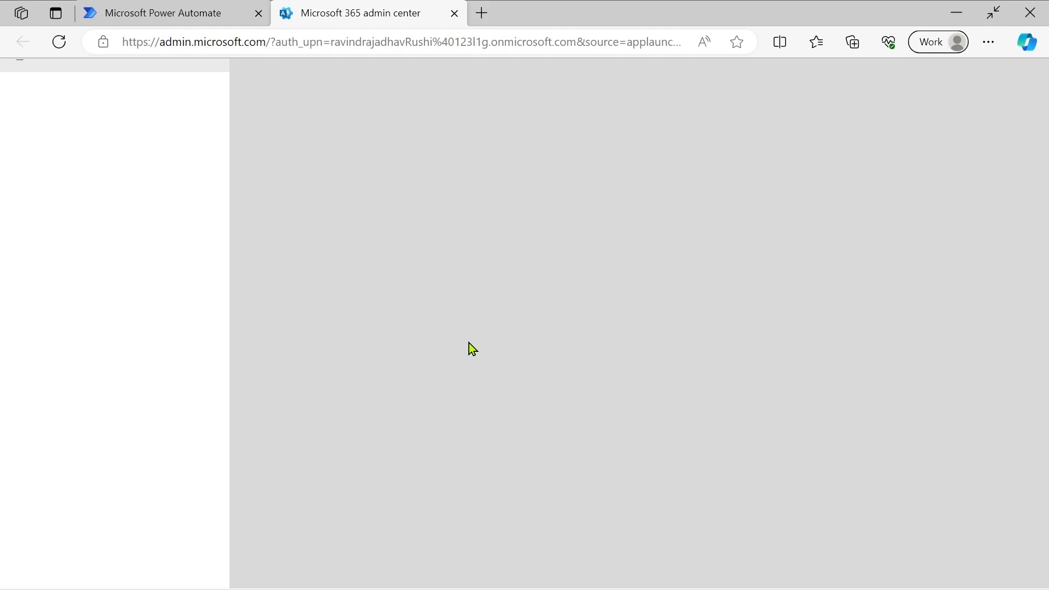
# Expand the full admin center navigation and open Exchange under Admin centers.
pyautogui.press('F11')
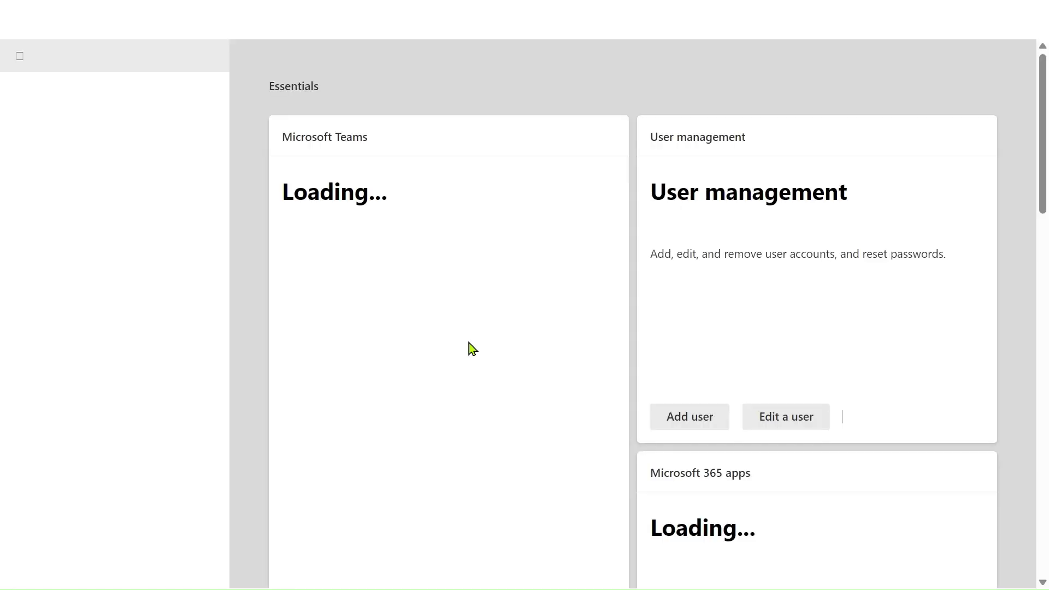
pyautogui.click(72, 69)
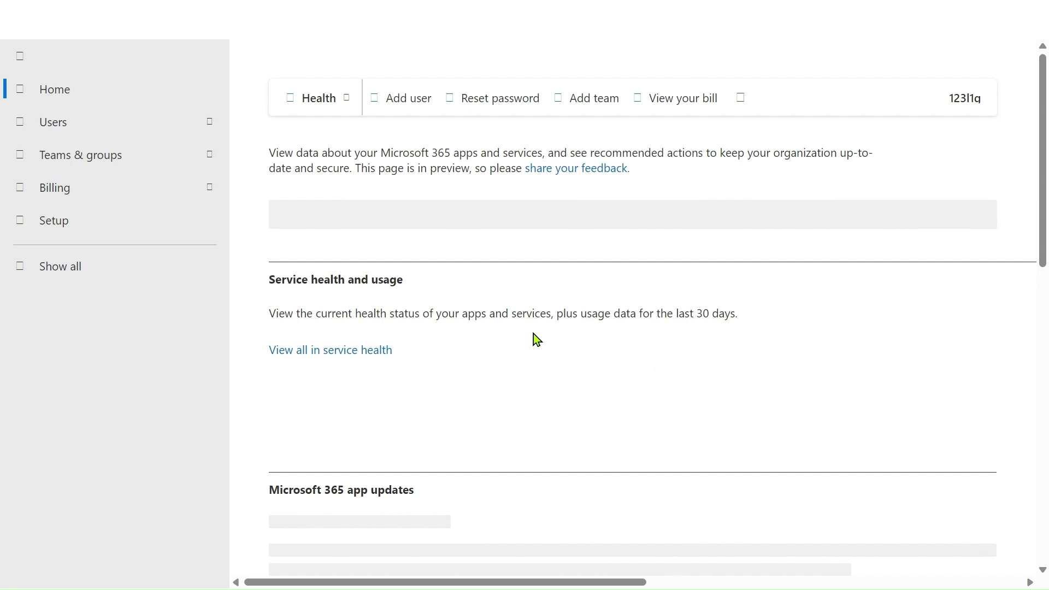
pyautogui.click(69, 278)
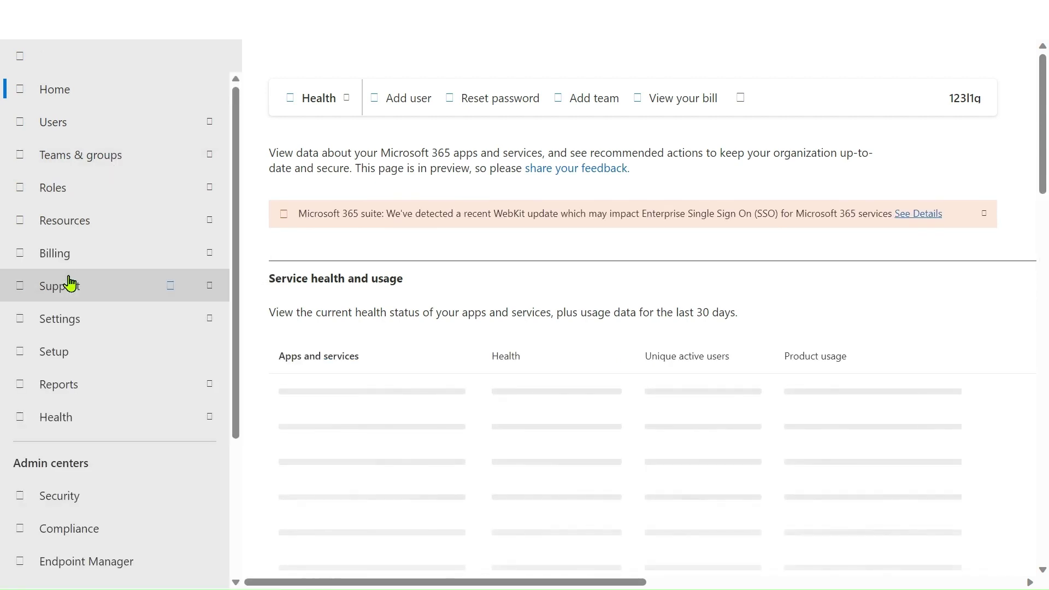
pyautogui.scroll(-1, 105, 471)
pyautogui.scroll(-3, 104, 471)
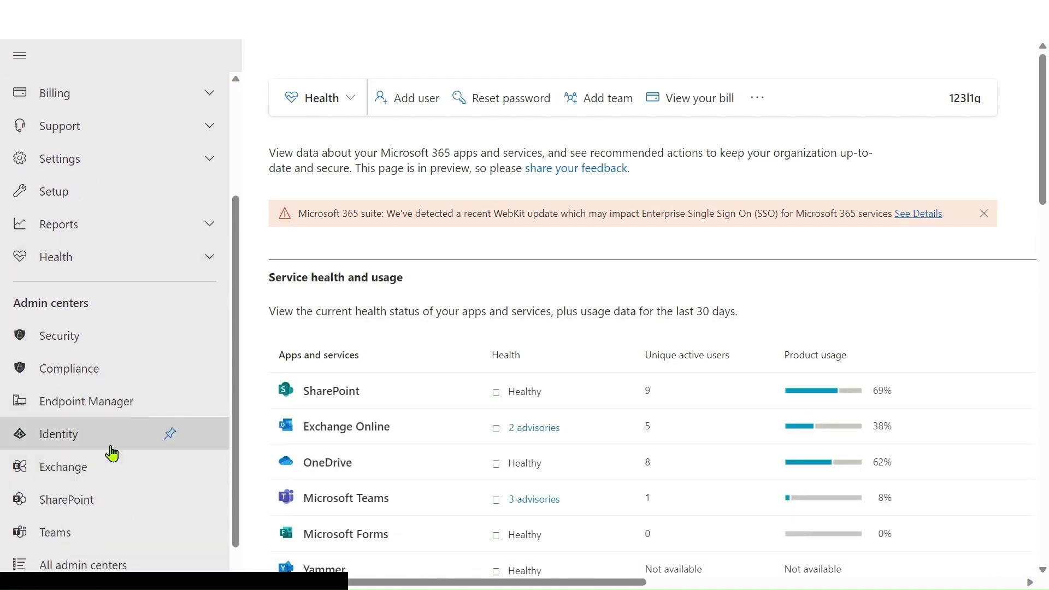
pyautogui.scroll(-1, 108, 452)
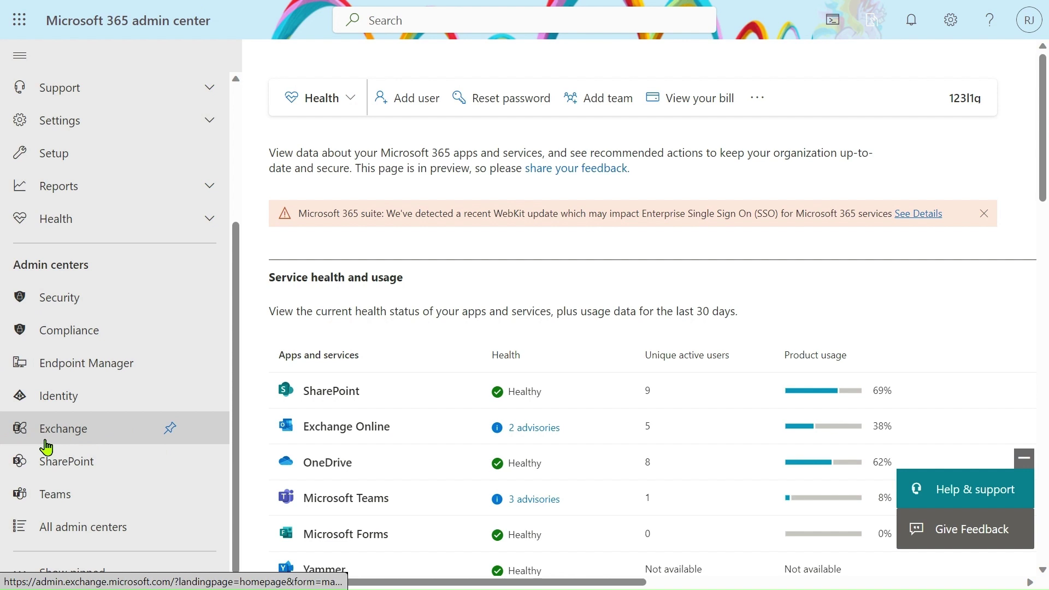
pyautogui.click(75, 433)
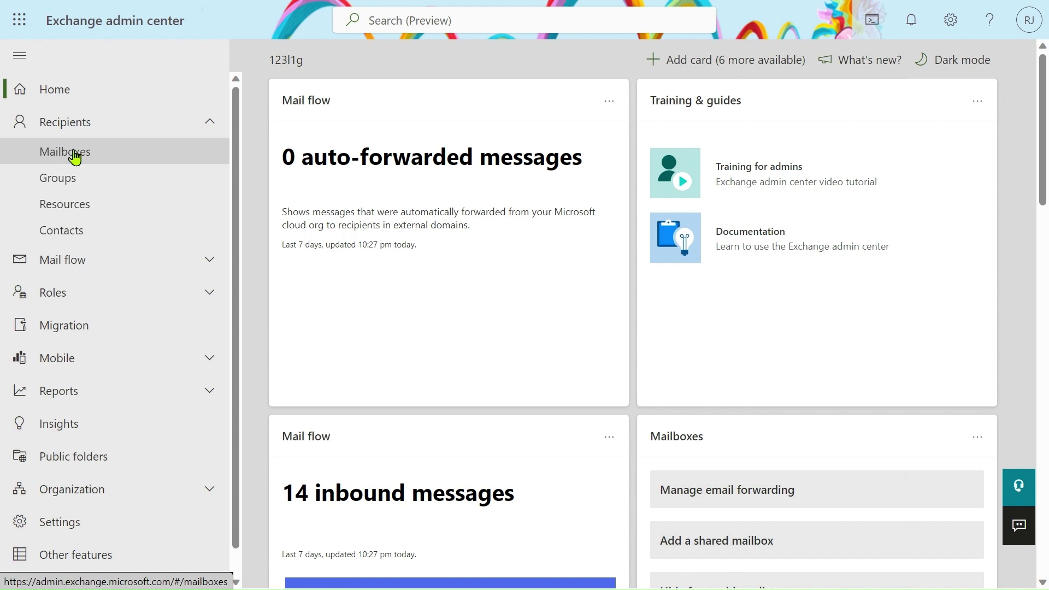
# Open the Mailboxes list and the target user's mailbox properties.
pyautogui.click(89, 159)
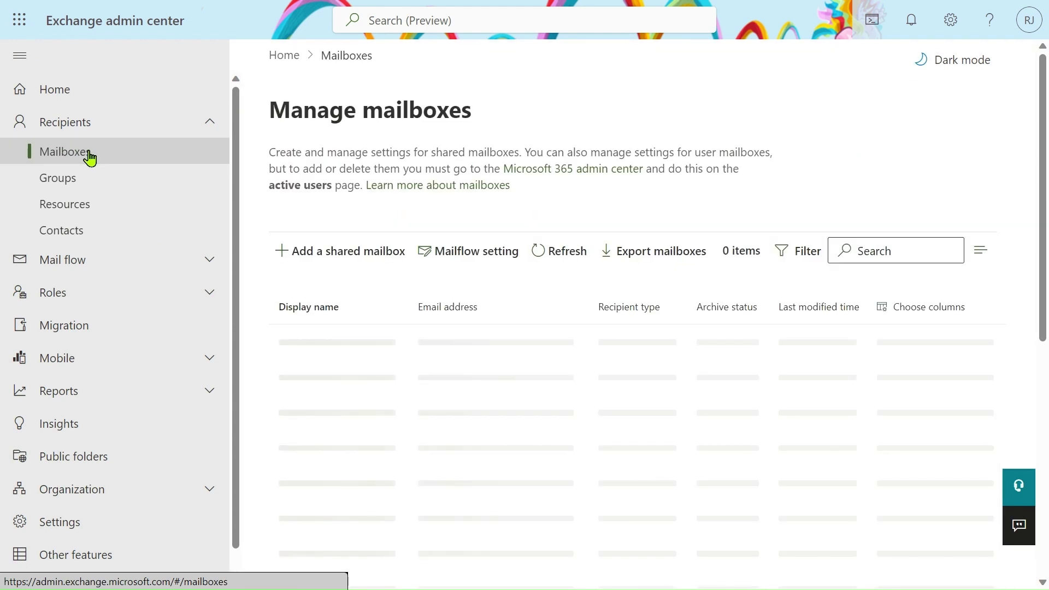
pyautogui.scroll(-1, 422, 243)
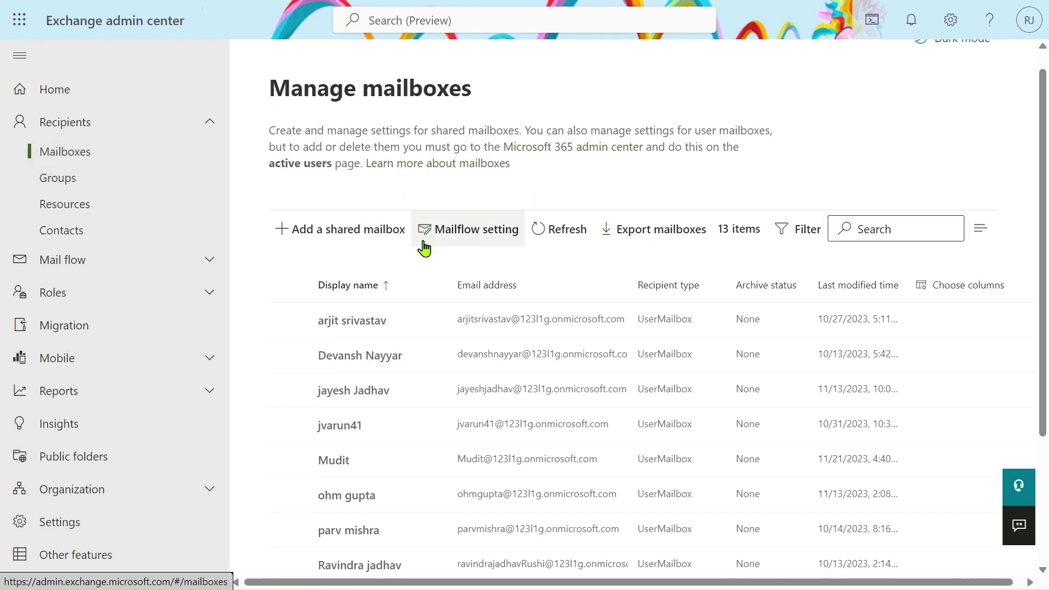
pyautogui.scroll(-3, 424, 248)
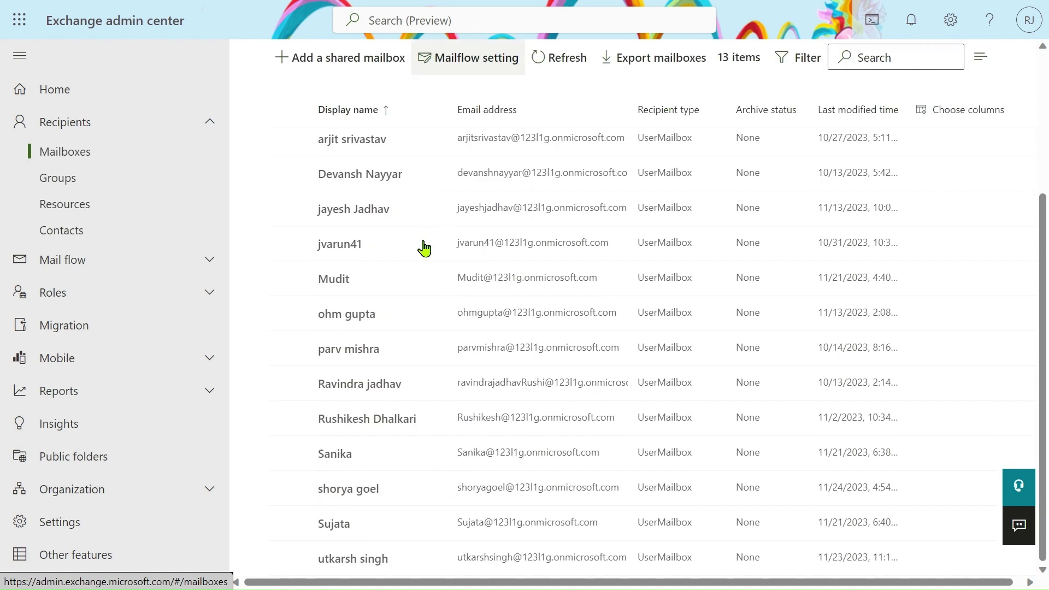
pyautogui.click(372, 422)
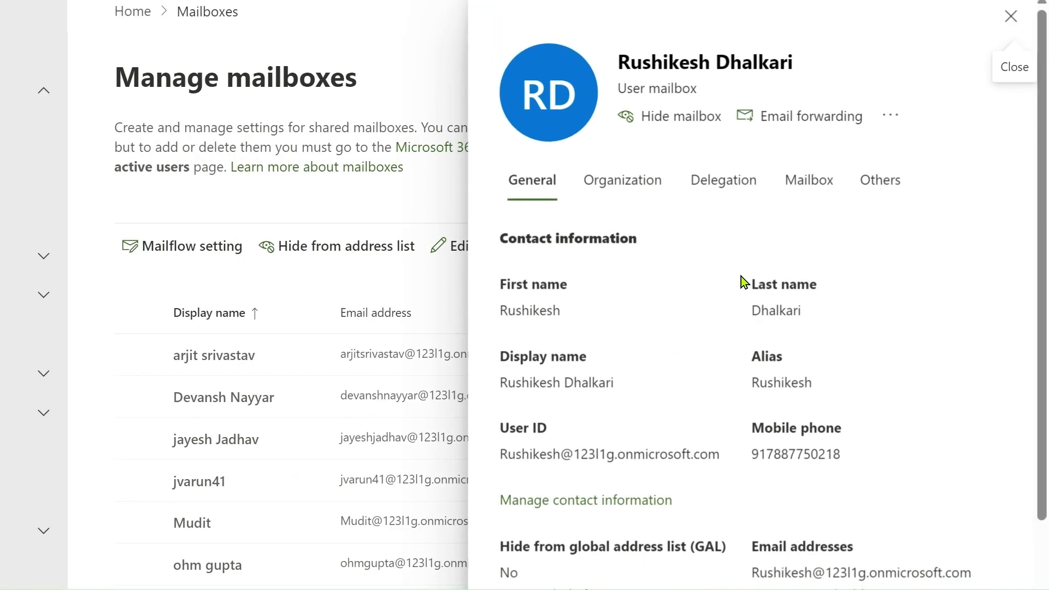
pyautogui.click(721, 202)
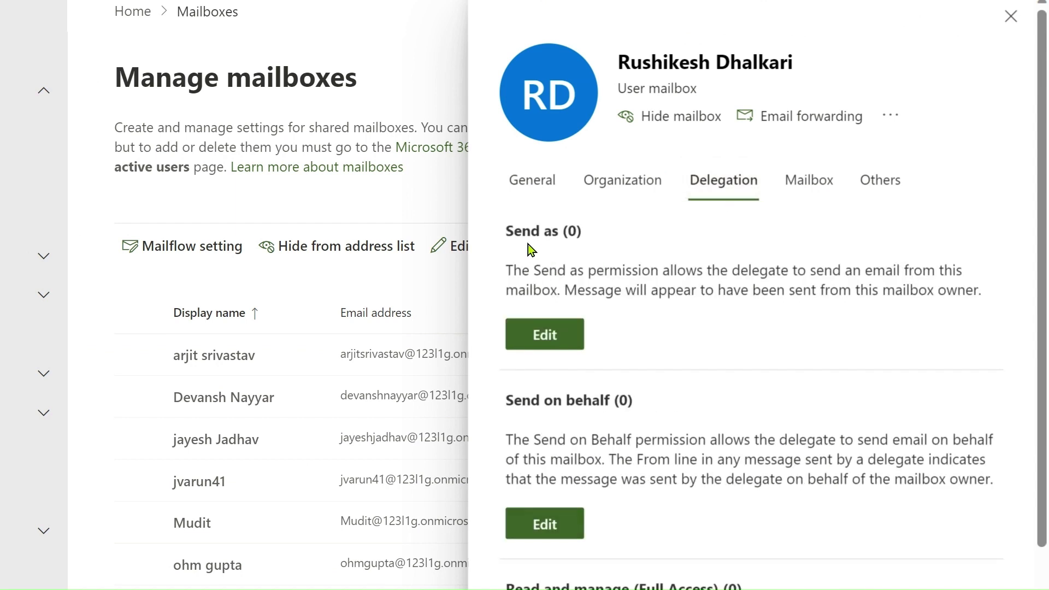
pyautogui.scroll(-2, 638, 408)
pyautogui.scroll(2, 637, 409)
pyautogui.moveTo(505, 230); pyautogui.dragTo(625, 235)
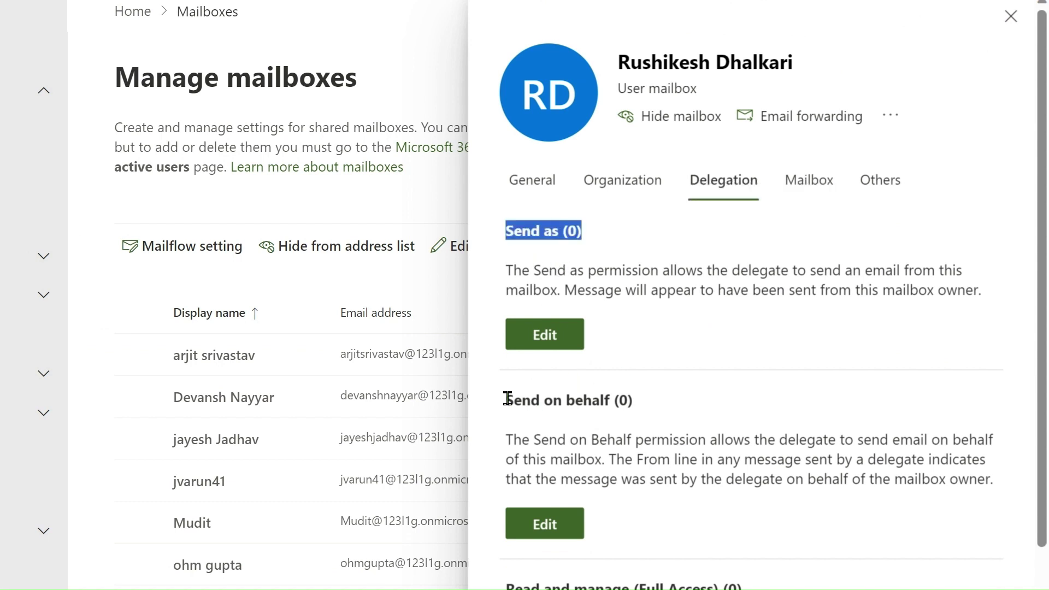
pyautogui.moveTo(507, 399); pyautogui.dragTo(650, 389)
pyautogui.scroll(-2, 651, 387)
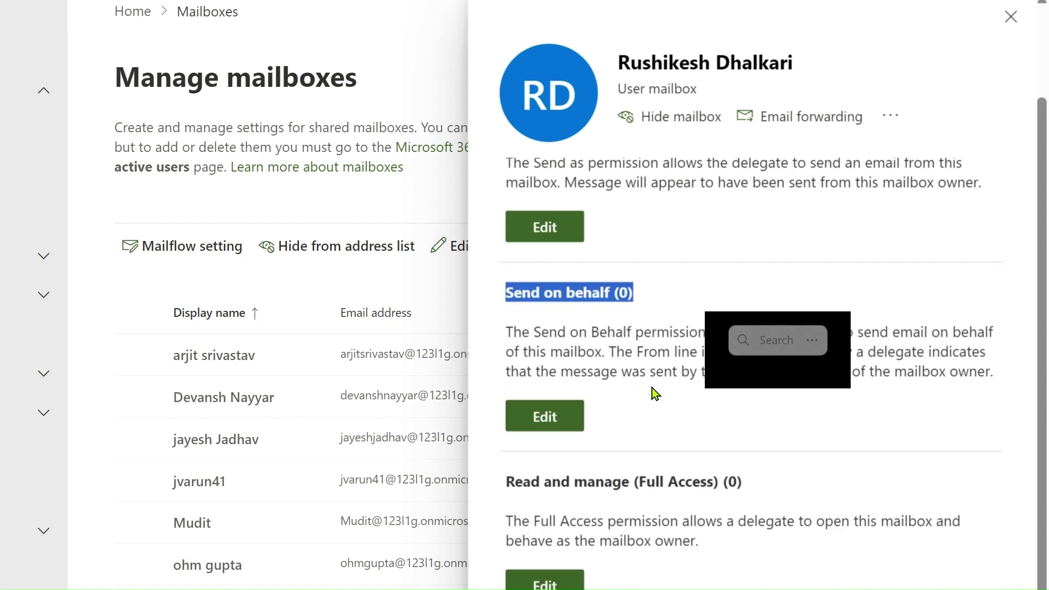
pyautogui.moveTo(505, 482); pyautogui.dragTo(707, 491)
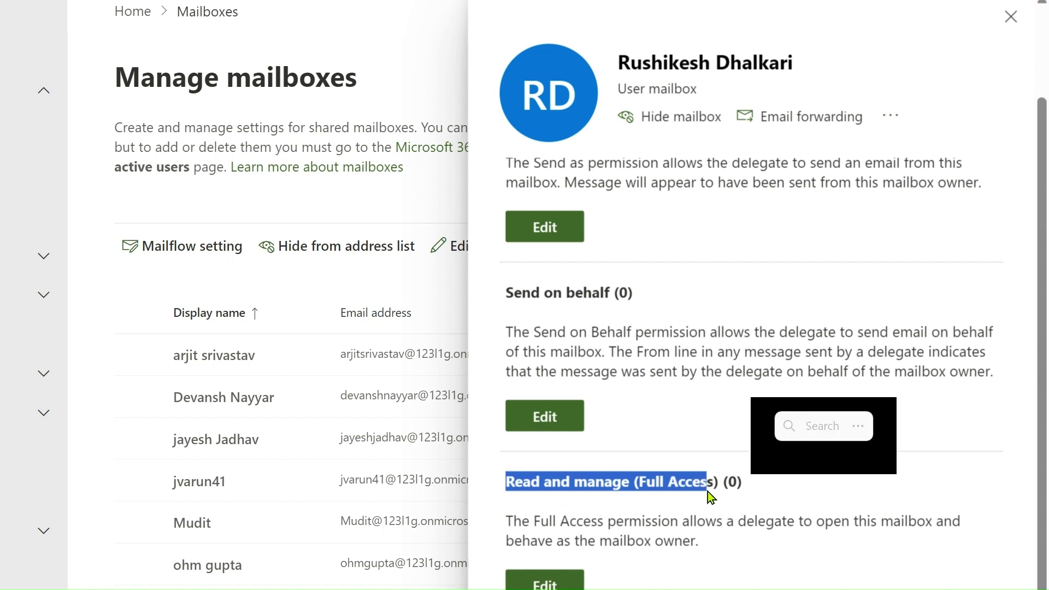
pyautogui.scroll(2, 707, 491)
pyautogui.scroll(-2, 687, 471)
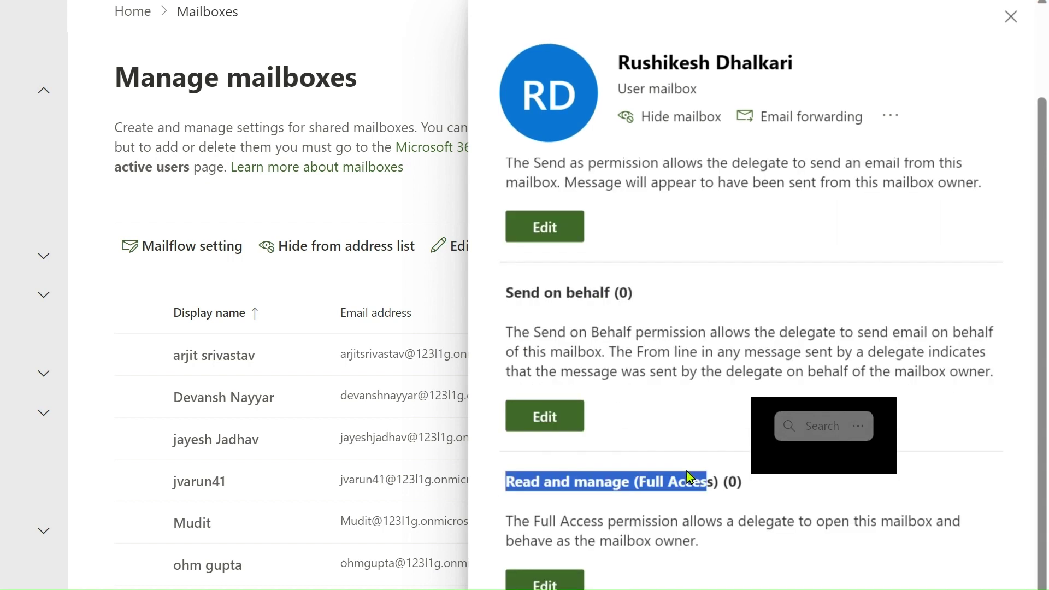
pyautogui.scroll(2, 628, 511)
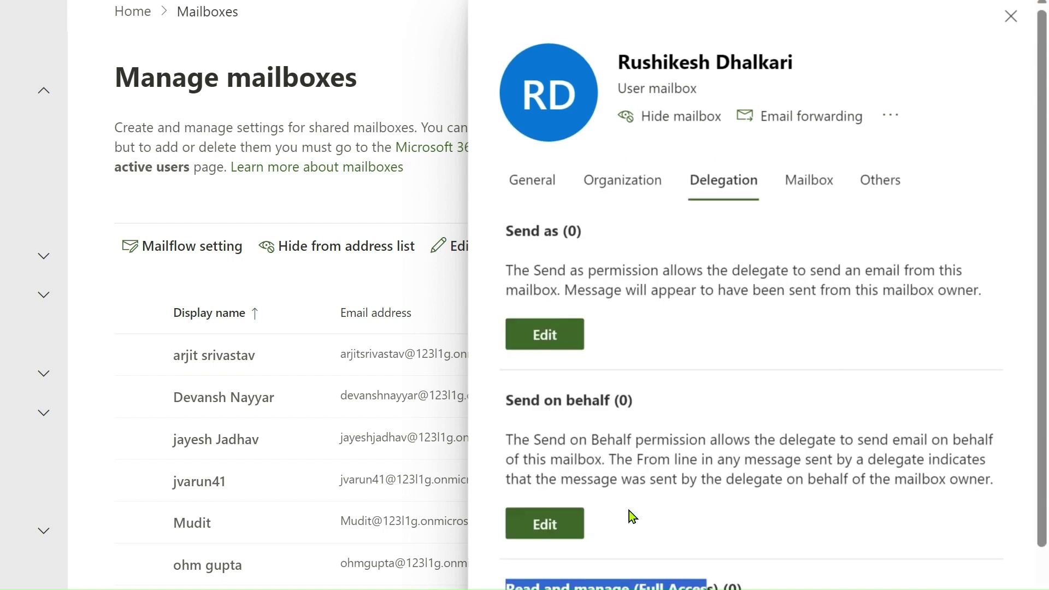
pyautogui.click(612, 409)
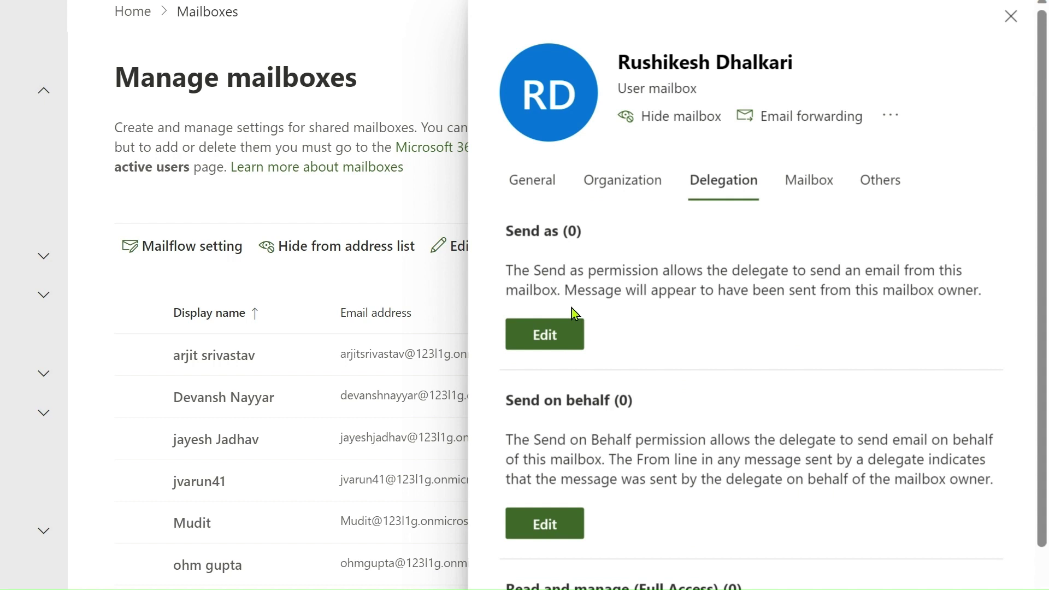
pyautogui.click(548, 336)
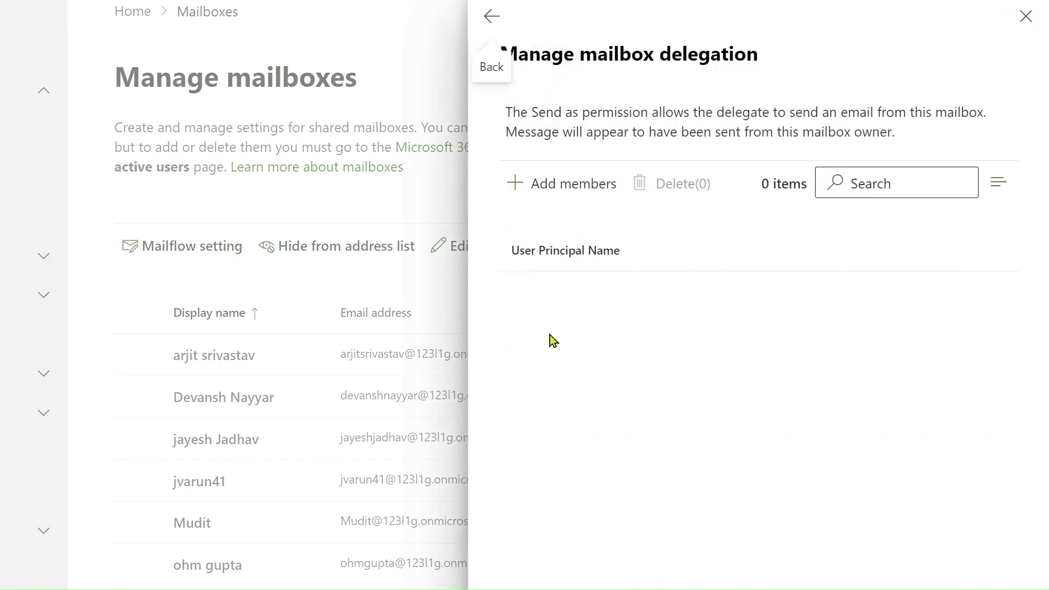
# Add one user as a Send as delegate on the mailbox, save and confirm, noting the 5-minute propagation delay.
pyautogui.click(579, 190)
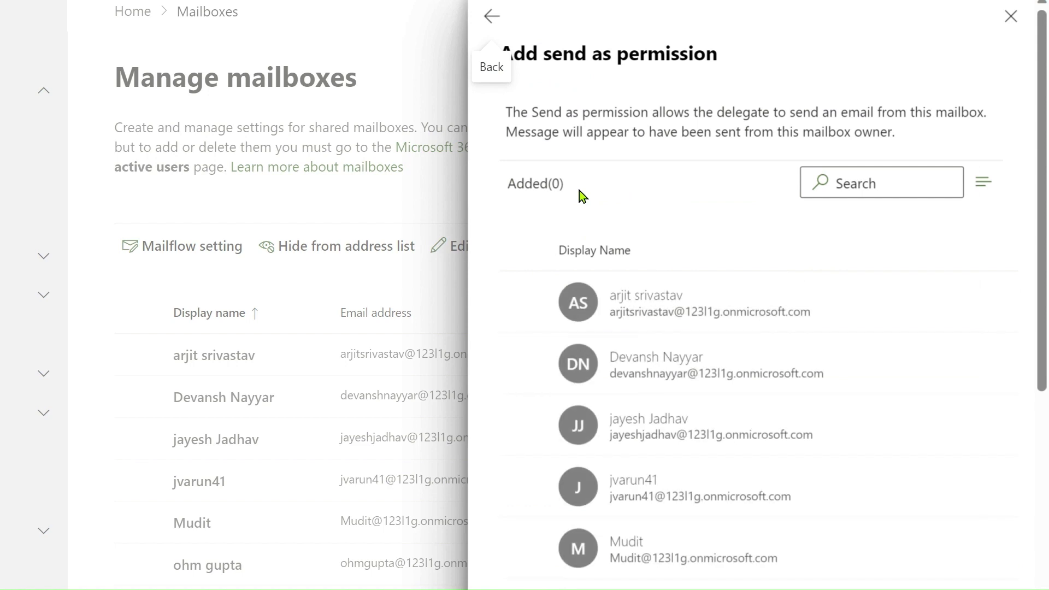
pyautogui.scroll(-1, 710, 350)
pyautogui.scroll(-6, 710, 350)
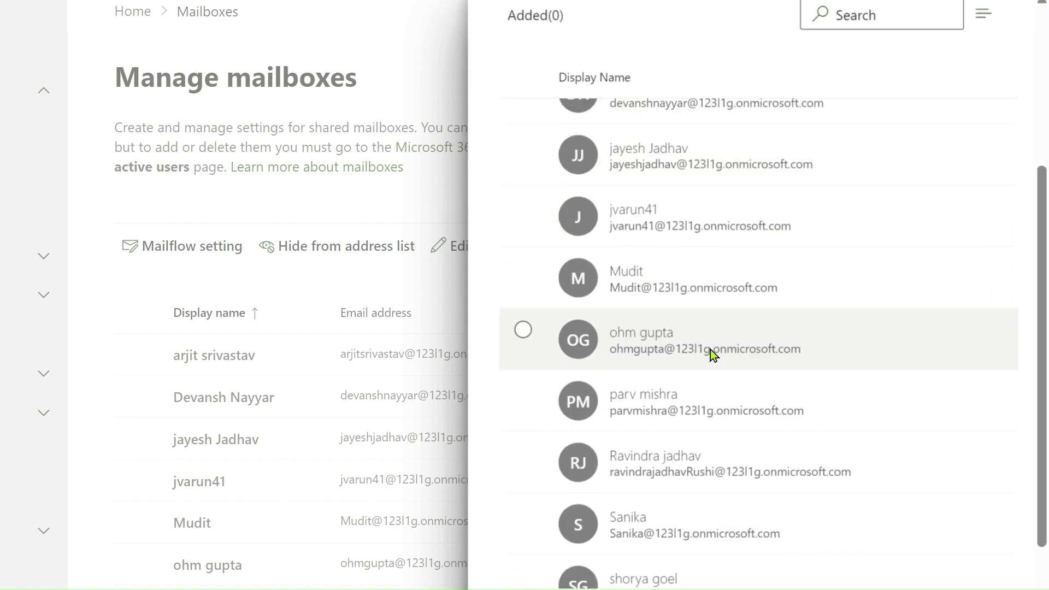
pyautogui.click(687, 393)
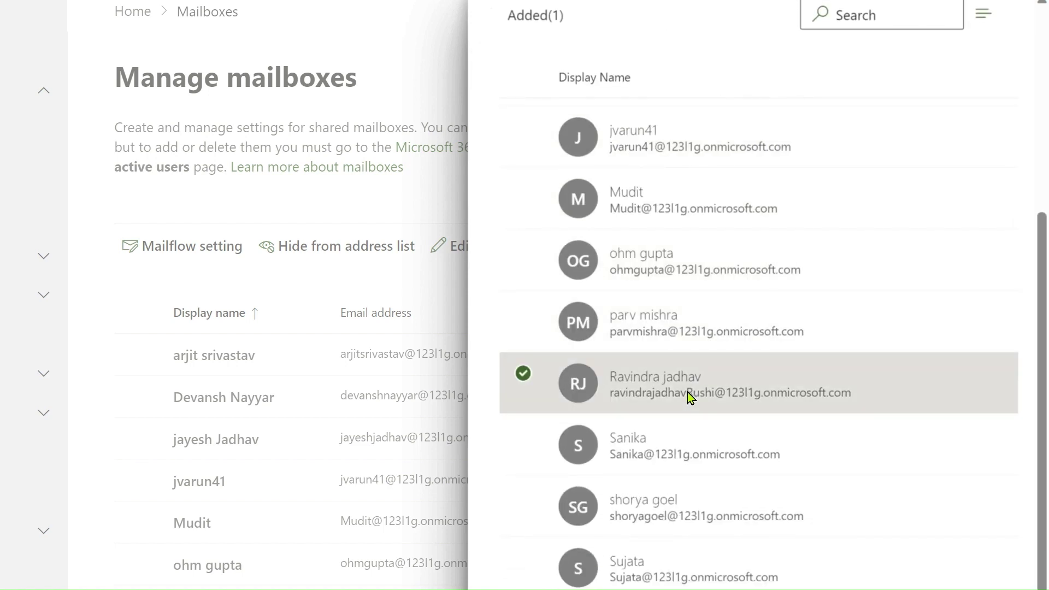
pyautogui.scroll(6, 687, 391)
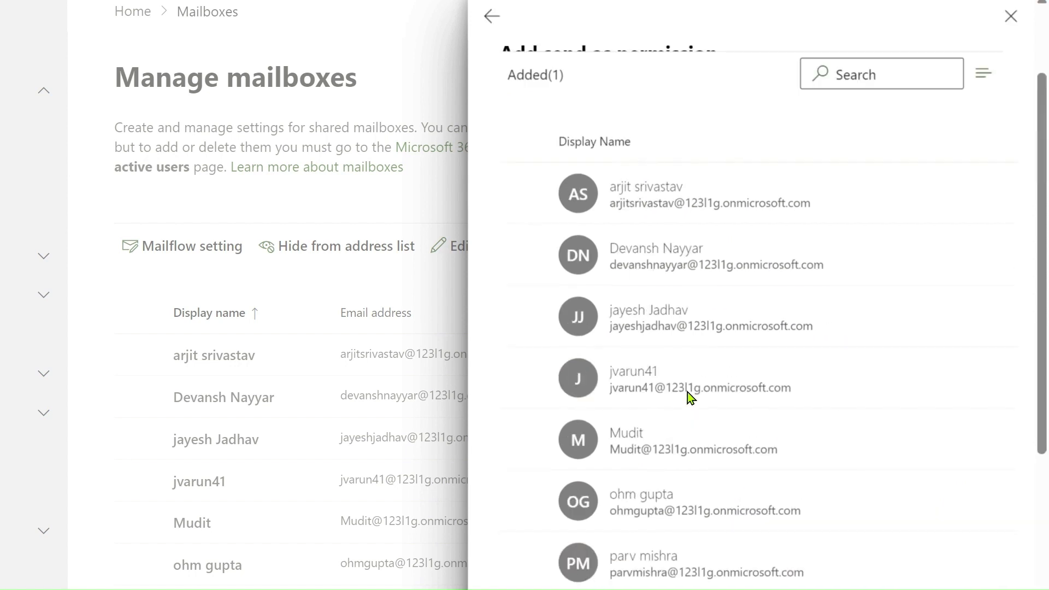
pyautogui.scroll(-7, 687, 392)
pyautogui.scroll(-1, 687, 392)
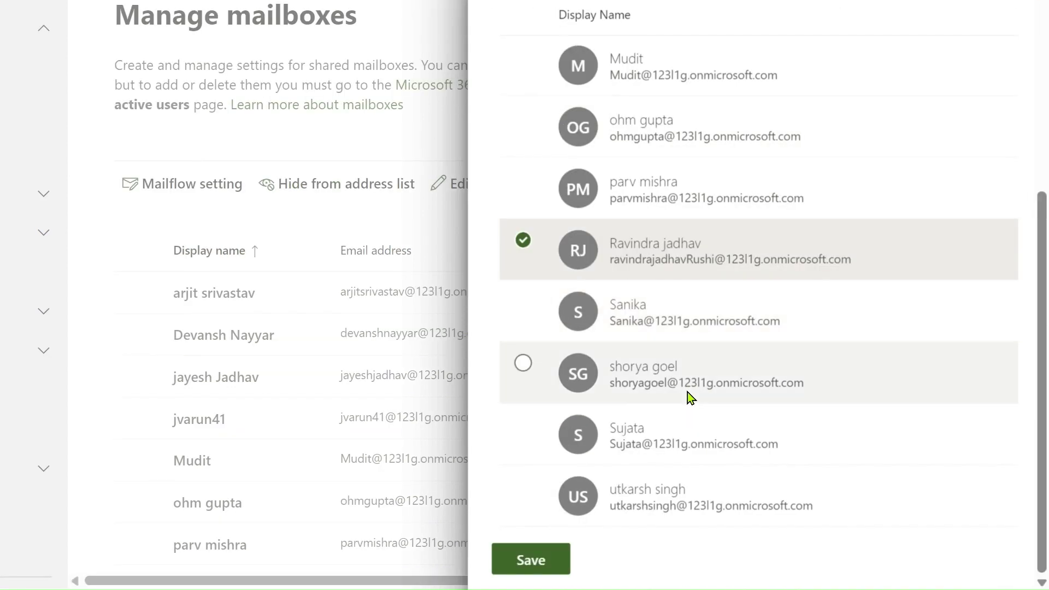
pyautogui.click(536, 562)
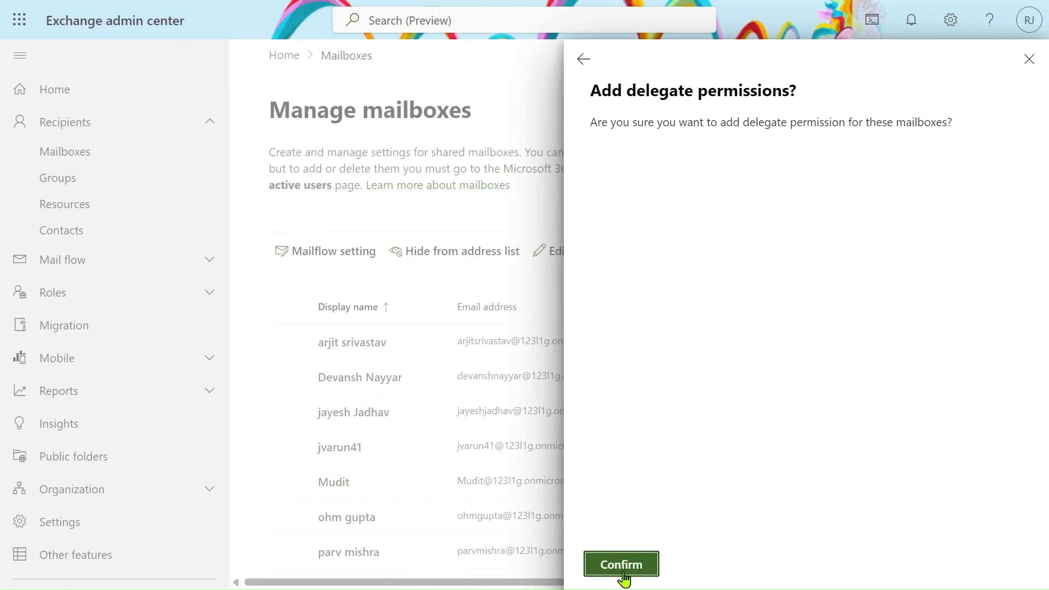
pyautogui.click(543, 568)
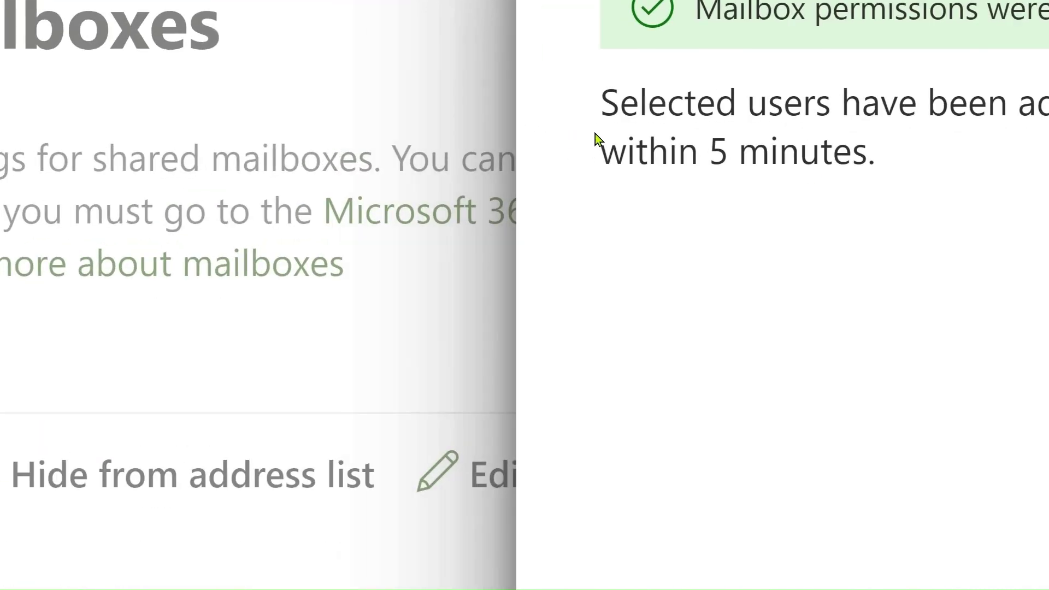
pyautogui.moveTo(598, 155); pyautogui.dragTo(887, 141)
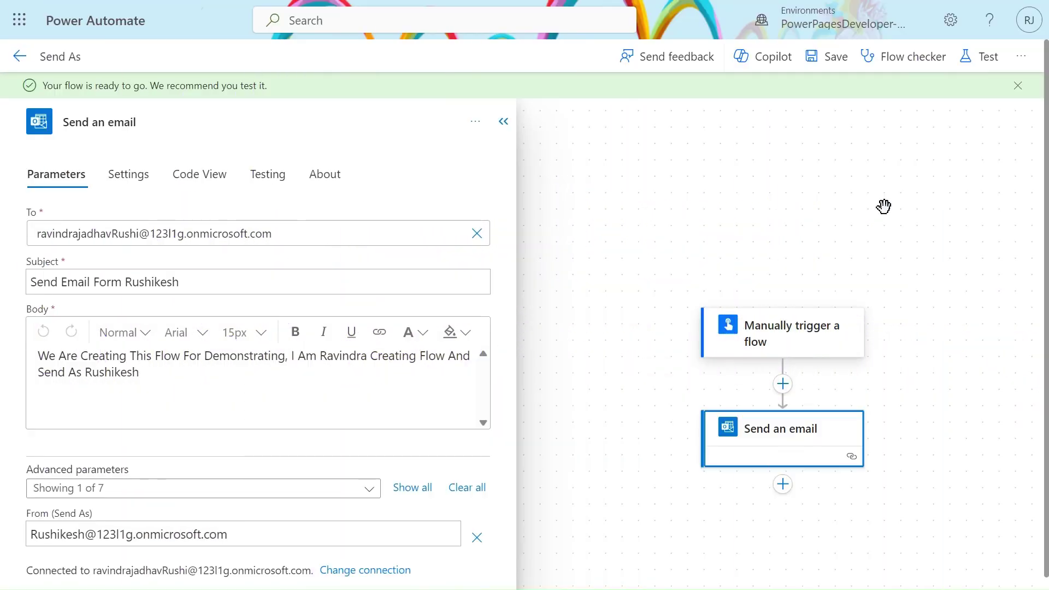
# Trigger a manual test run of the Send As flow and return to the flow view.
pyautogui.click(982, 70)
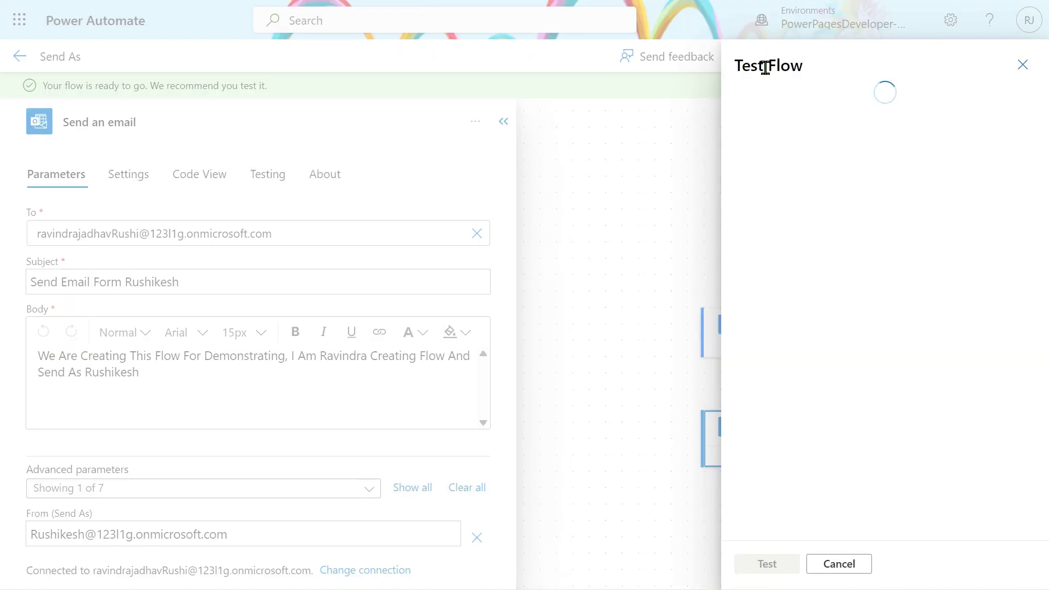
pyautogui.click(789, 116)
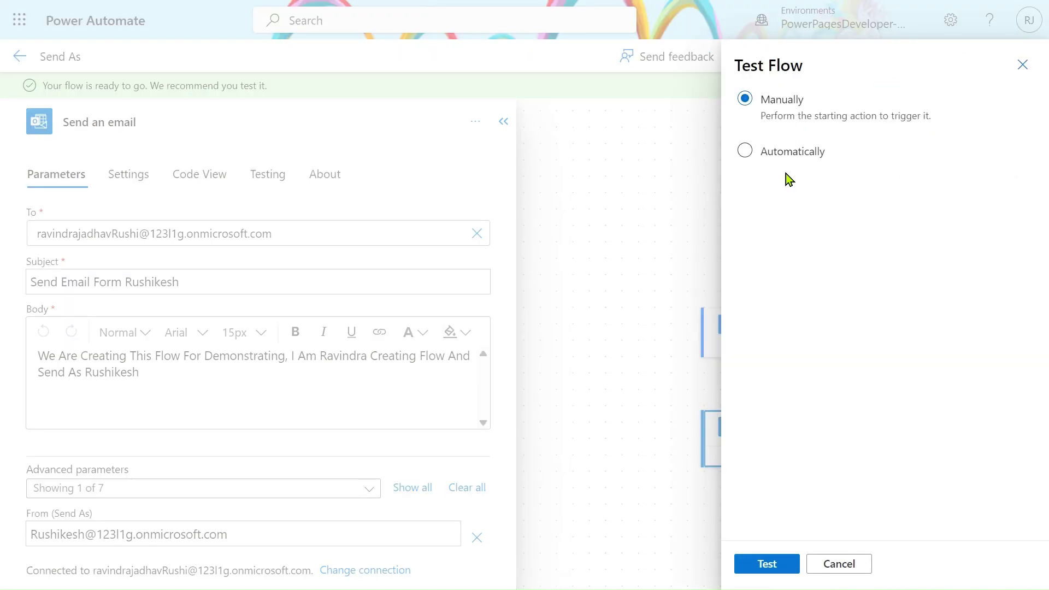
pyautogui.click(766, 565)
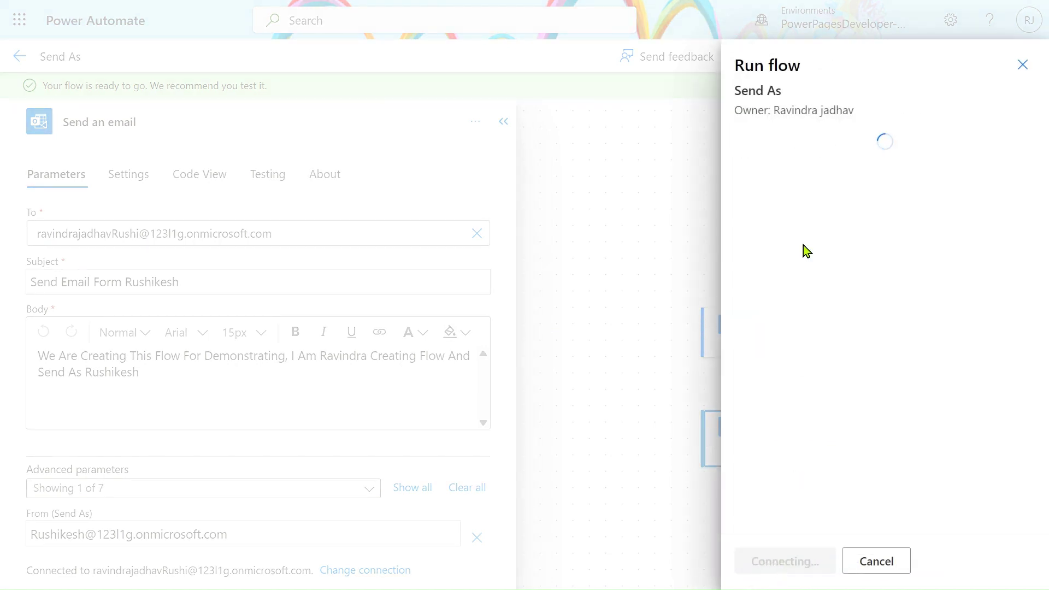
pyautogui.click(773, 571)
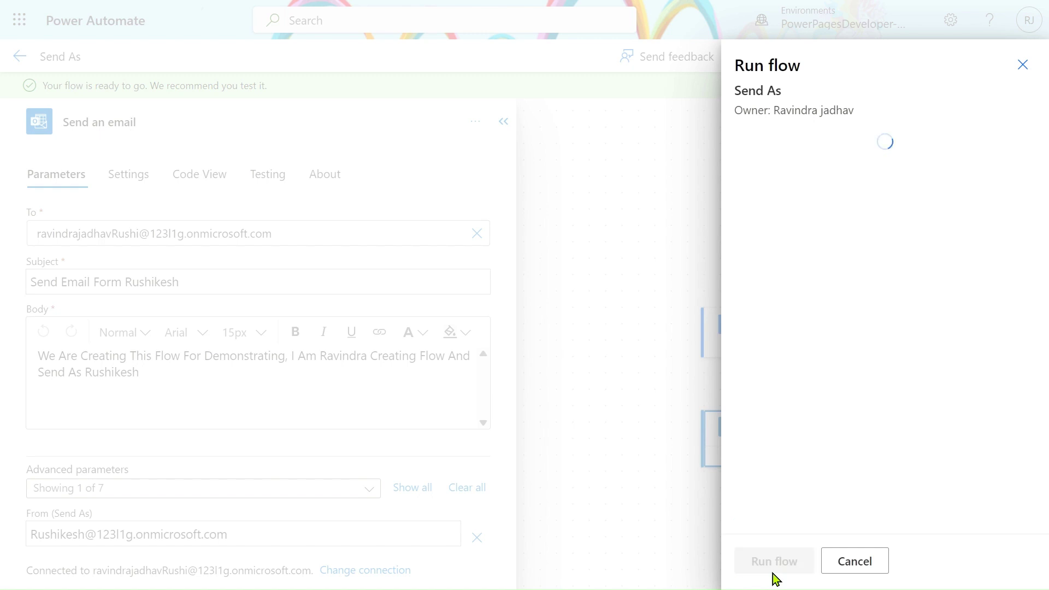
pyautogui.click(771, 570)
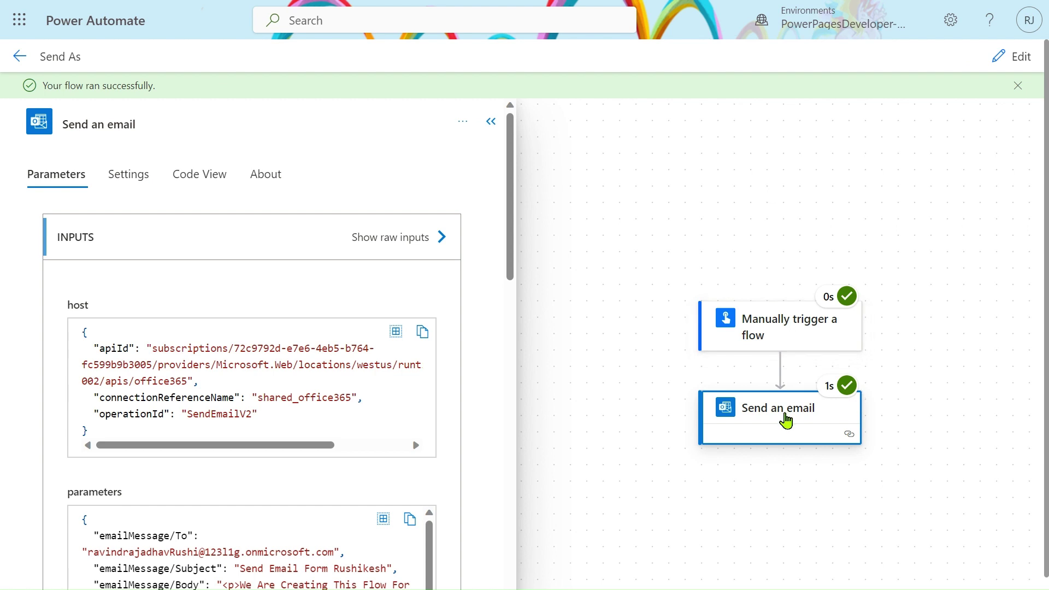
pyautogui.moveTo(280, 5)
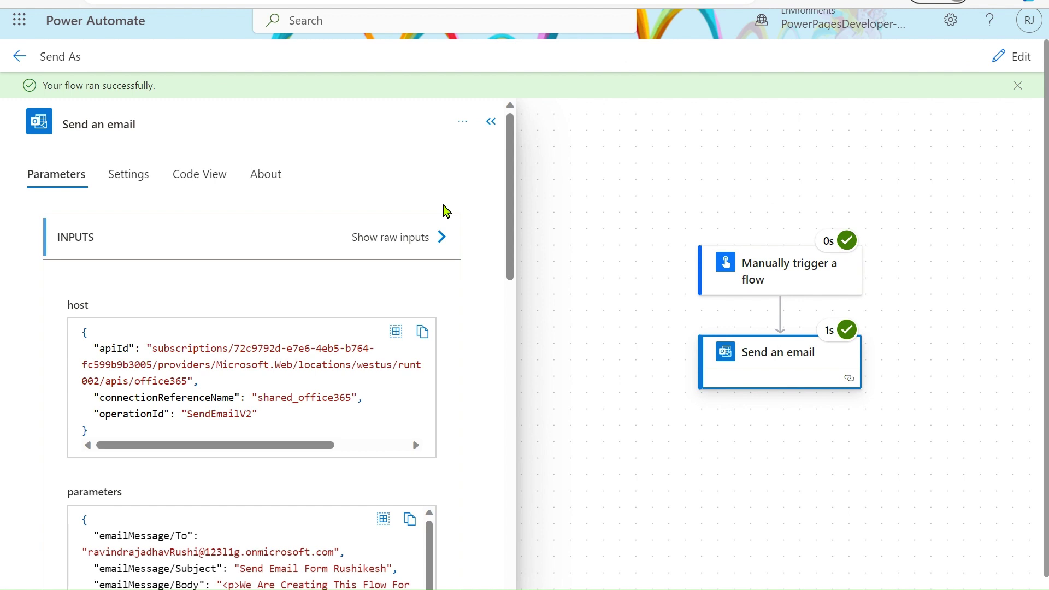
# Launch Outlook from the Microsoft 365 app list and open the newest email sent by the flow.
pyautogui.click(20, 20)
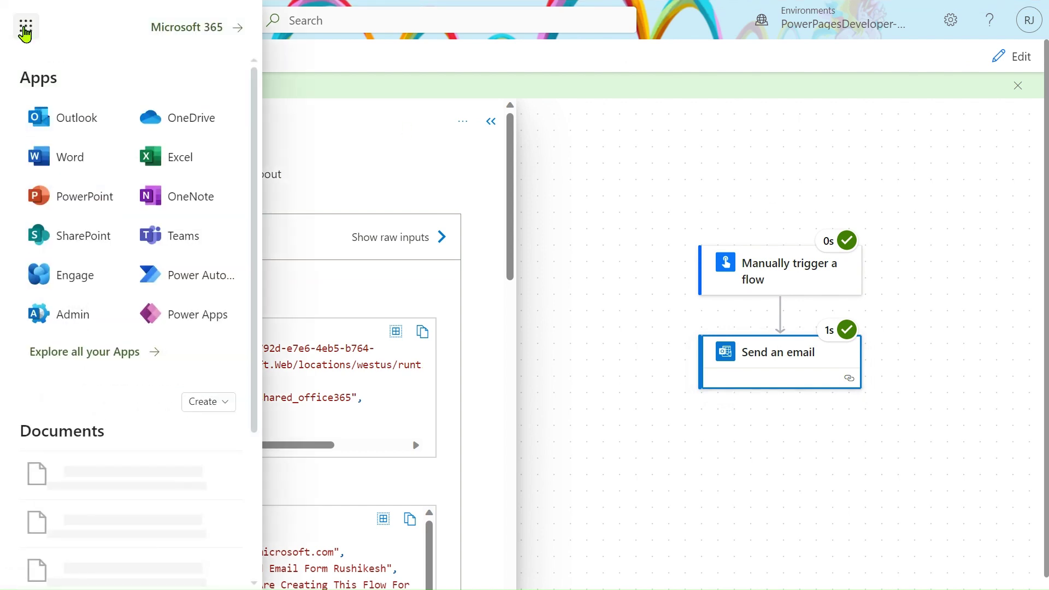
pyautogui.click(74, 136)
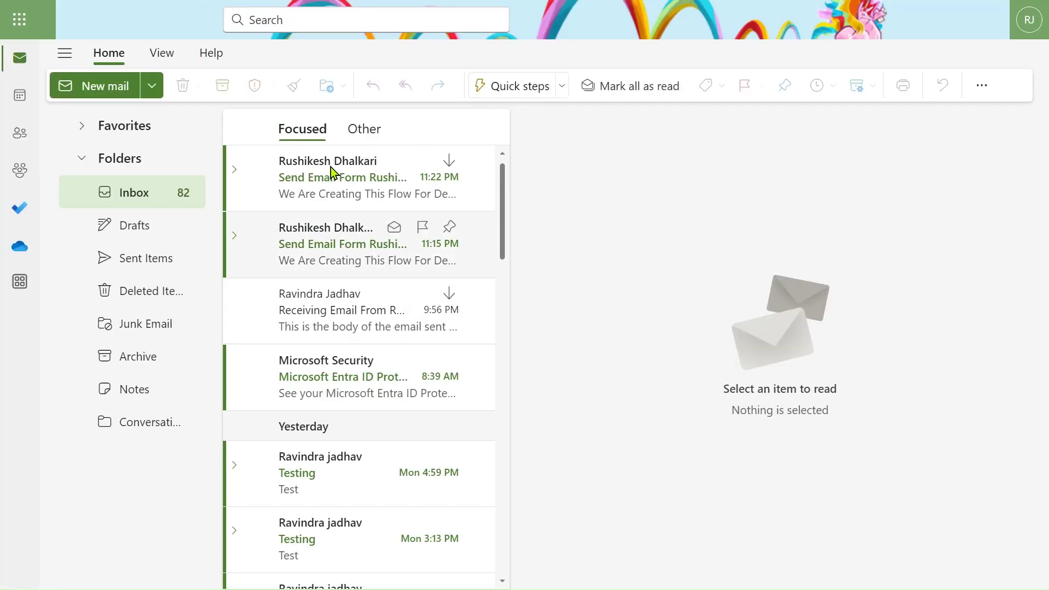
pyautogui.click(332, 169)
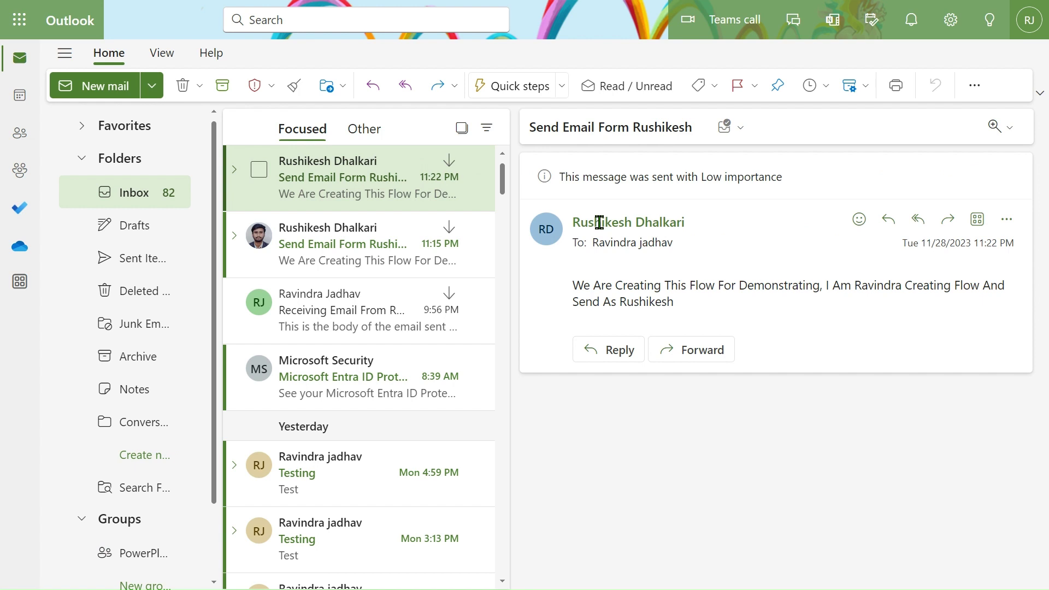
# Check the email's sender name and body text, then view the sender's contact card.
pyautogui.moveTo(574, 222); pyautogui.dragTo(684, 230)
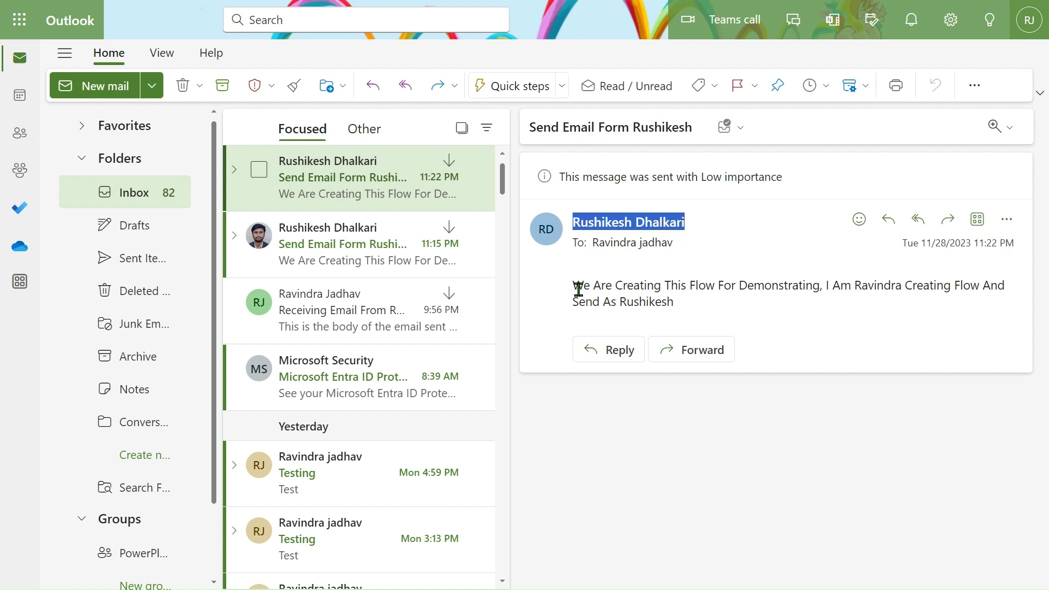
pyautogui.moveTo(575, 289); pyautogui.dragTo(715, 293)
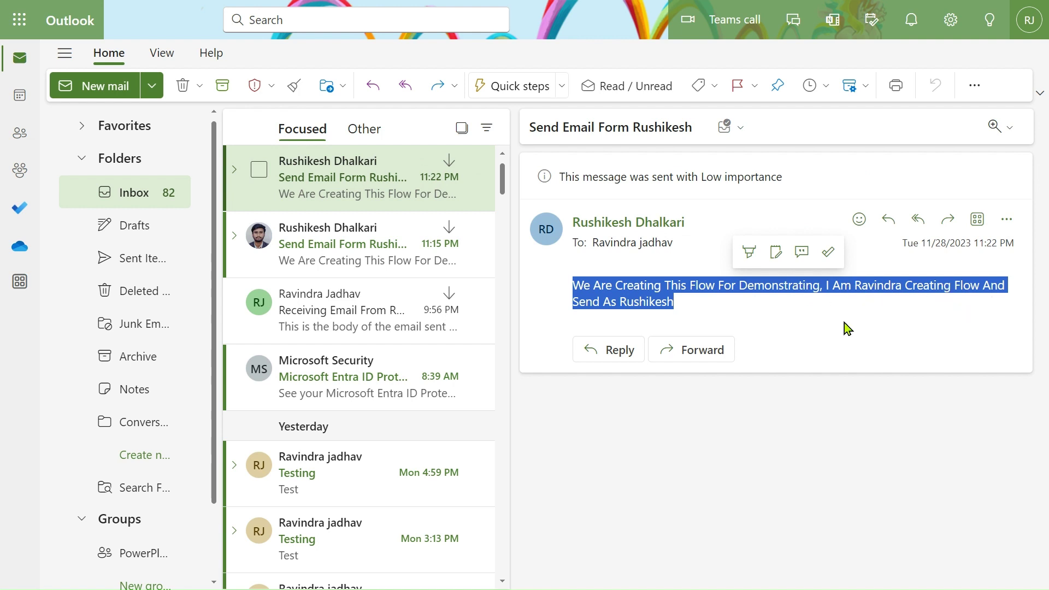
pyautogui.click(726, 310)
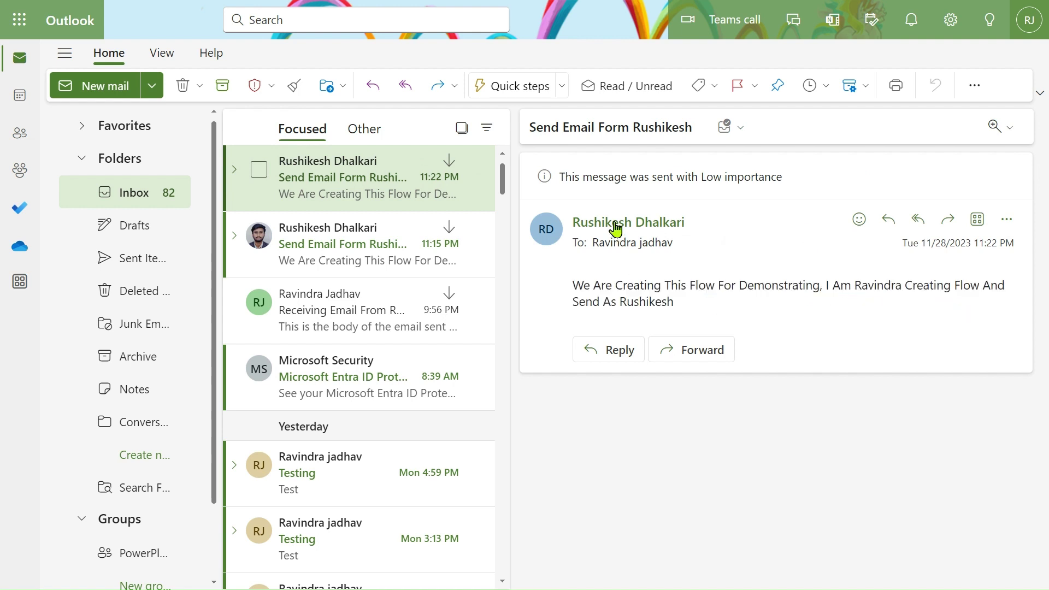
pyautogui.moveTo(615, 228)
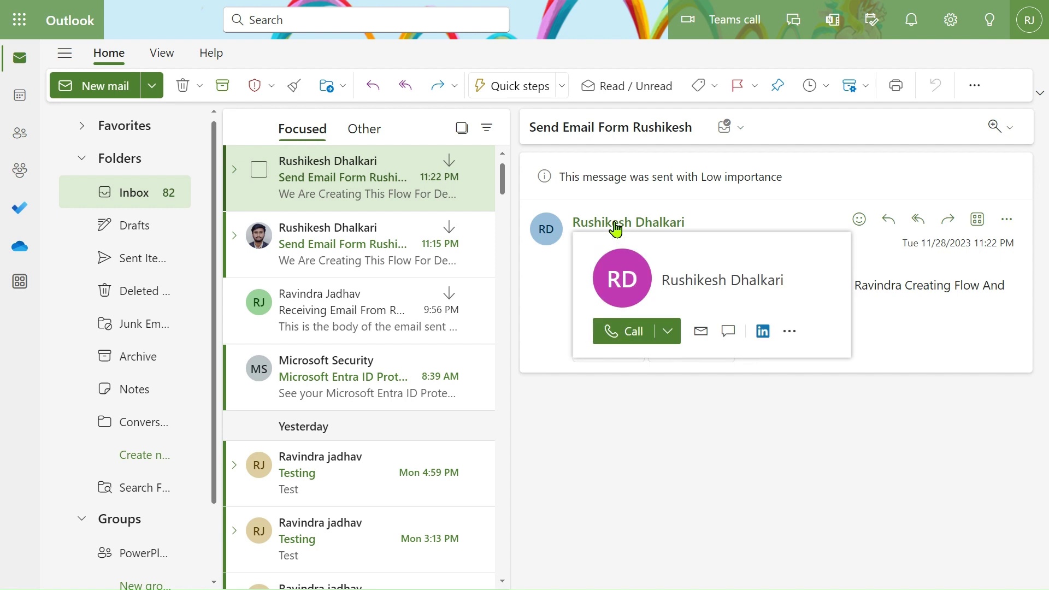
pyautogui.click(628, 304)
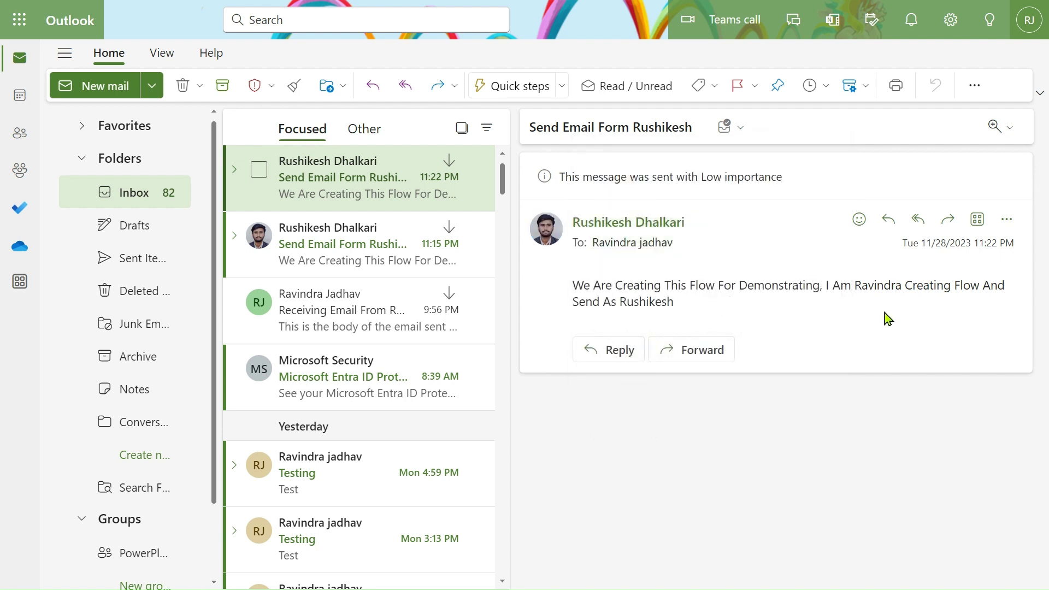